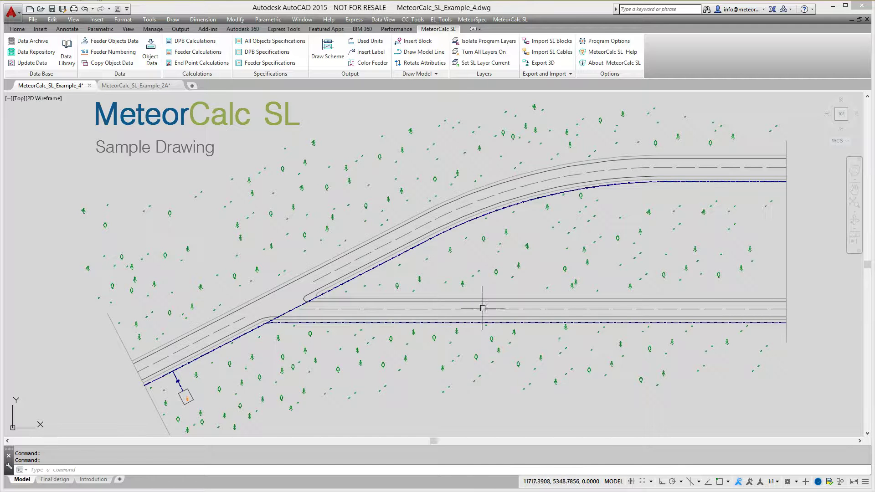
Place MTR-SL-UNIT-1 lights every 40 m along the curved road's polyline.
left_click(433, 74)
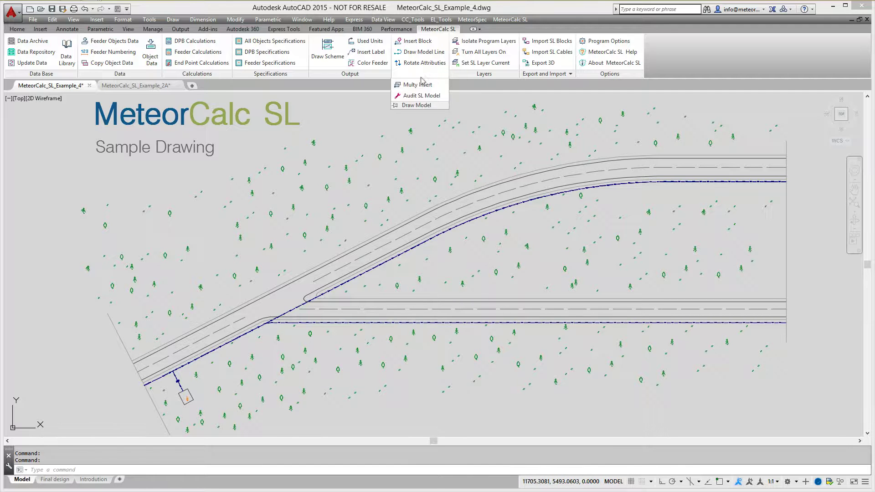
left_click(403, 105)
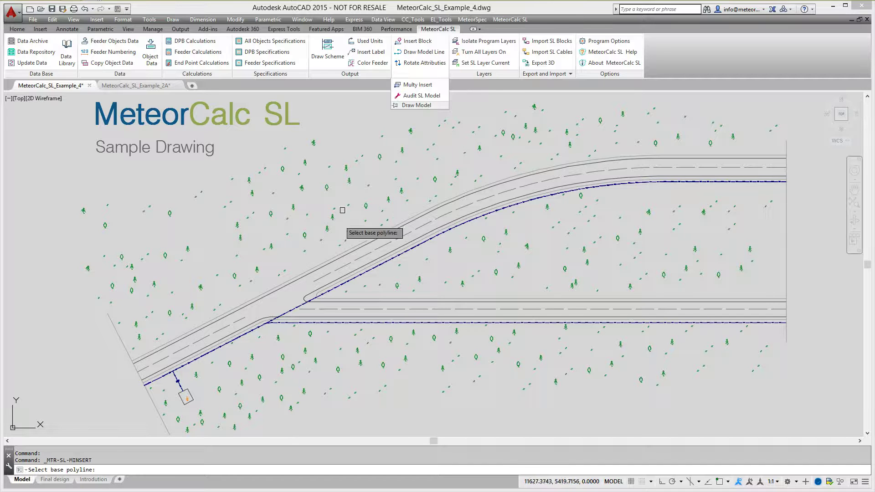
left_click(292, 310)
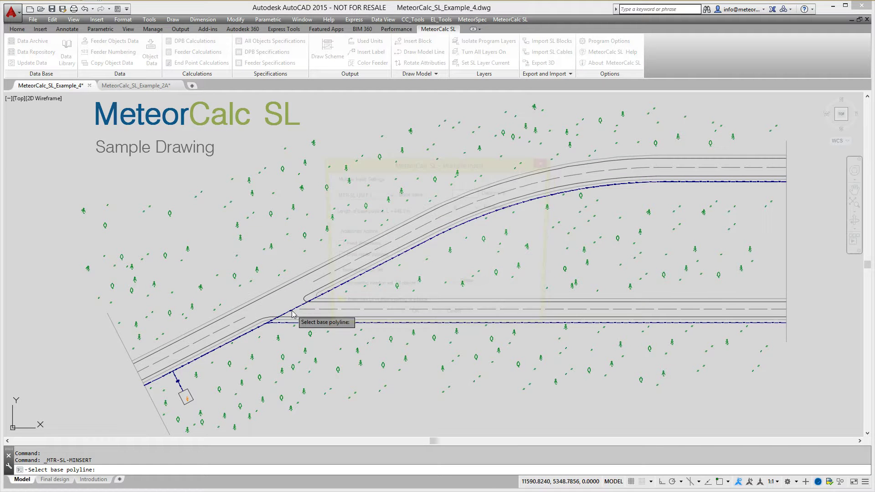
left_click(389, 195)
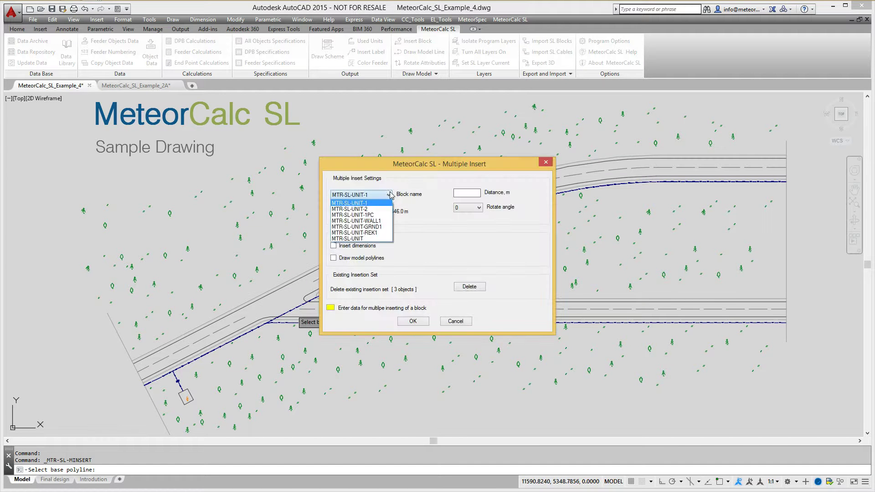
left_click(360, 202)
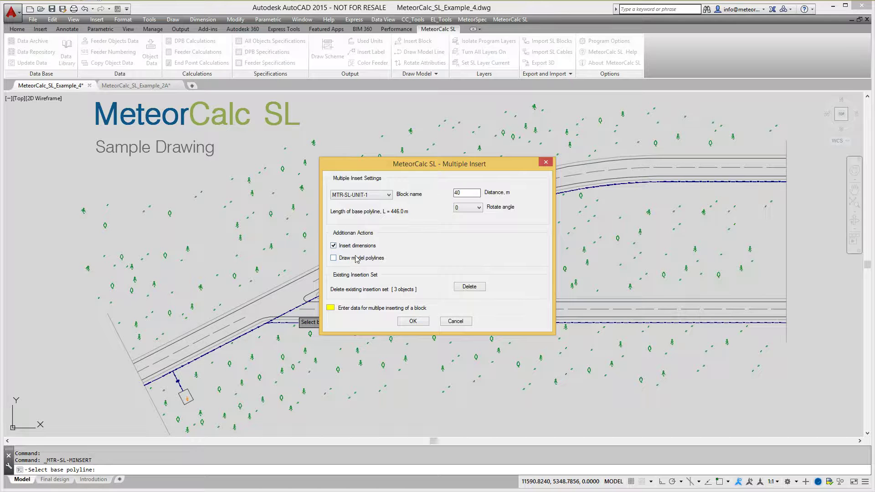
left_click(413, 321)
Place MTR-SL-UNIT-1 lights every 32 m along the straight road's polyline.
key("Return")
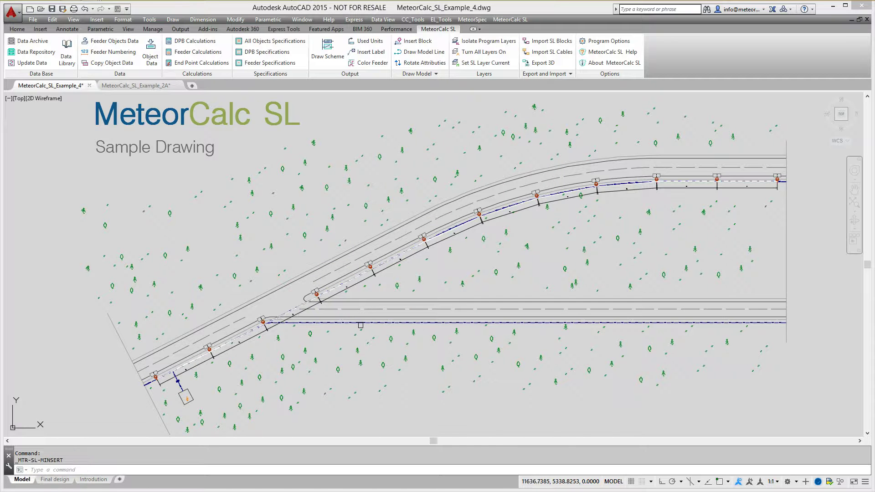
left_click(356, 324)
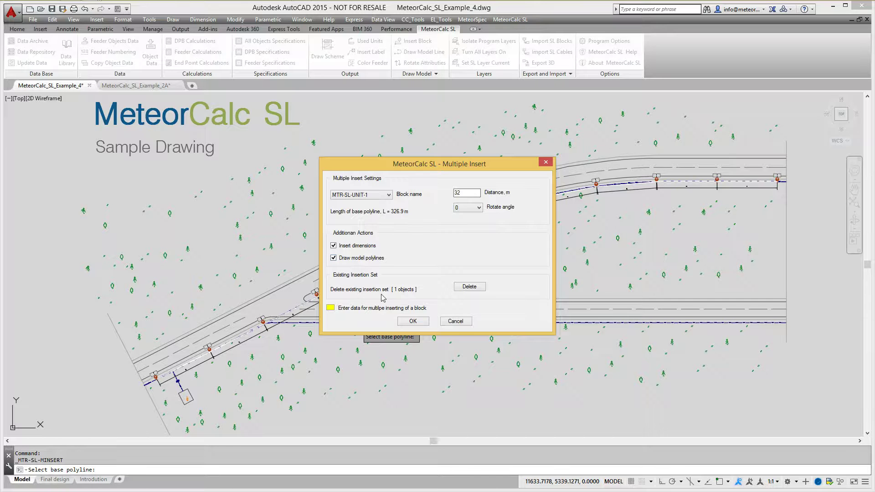
left_click(413, 321)
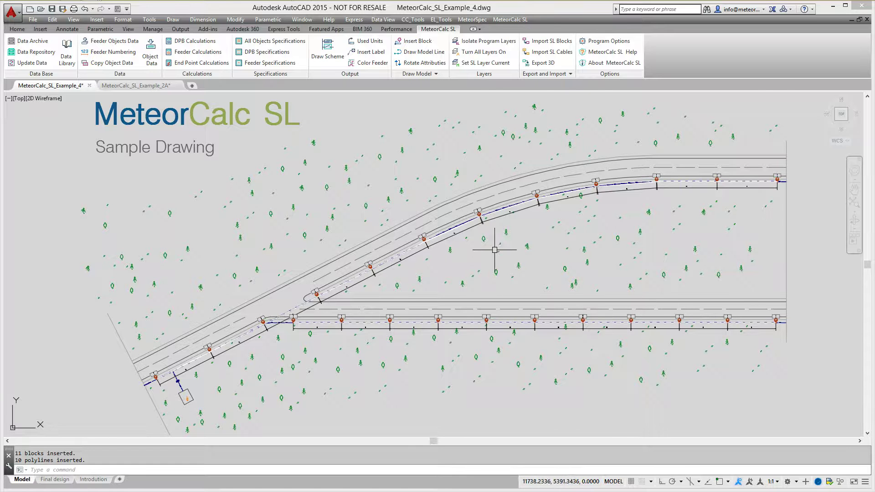
scroll(309, 328, "up", 5)
scroll(310, 327, "up", 4)
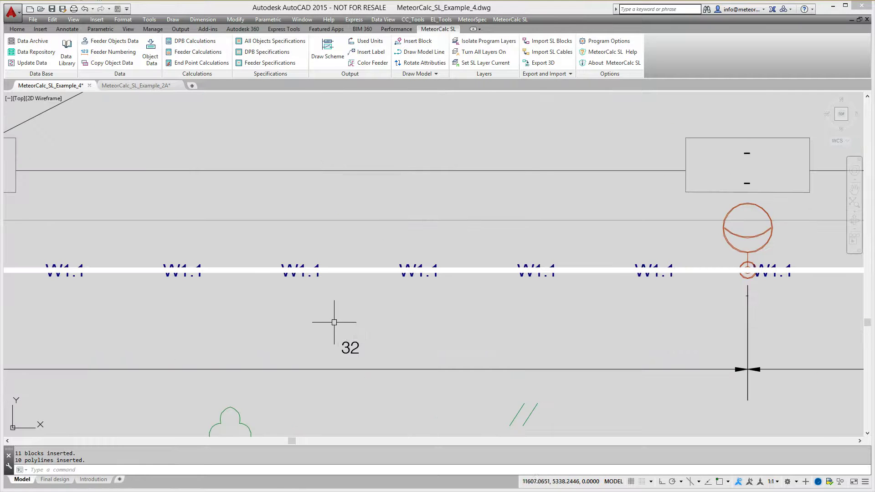
type("zx")
key("Return")
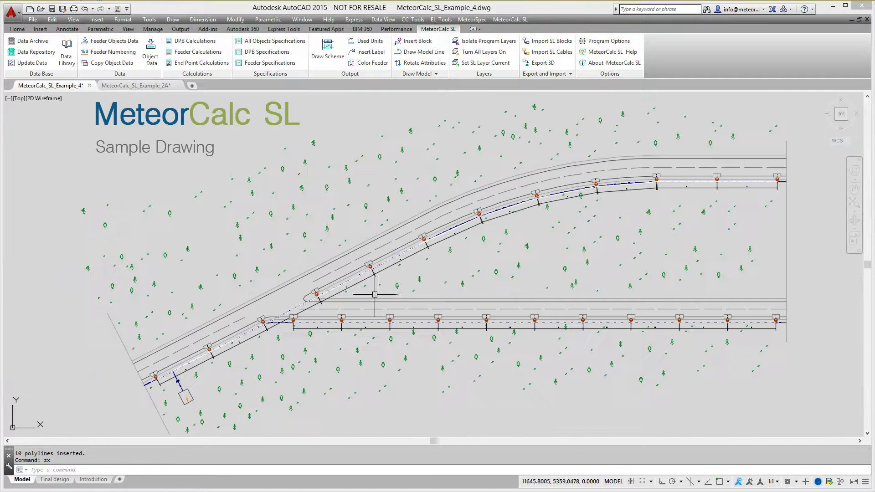
left_click(492, 43)
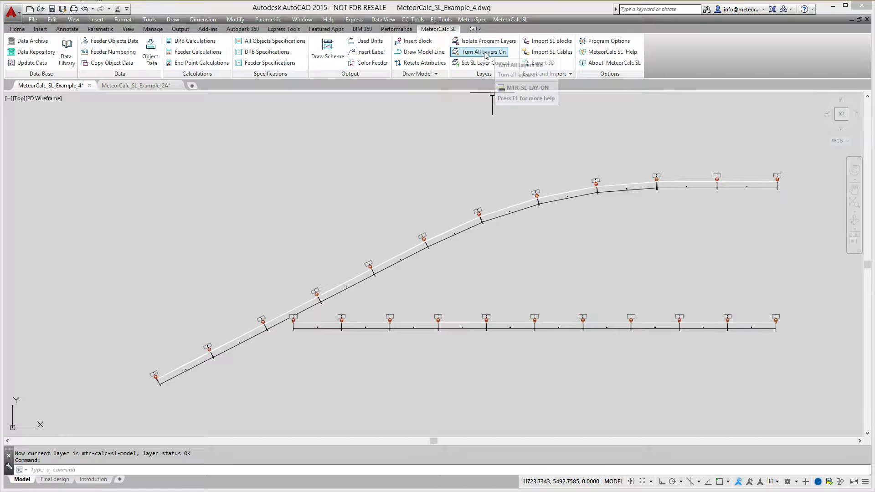
left_click(483, 52)
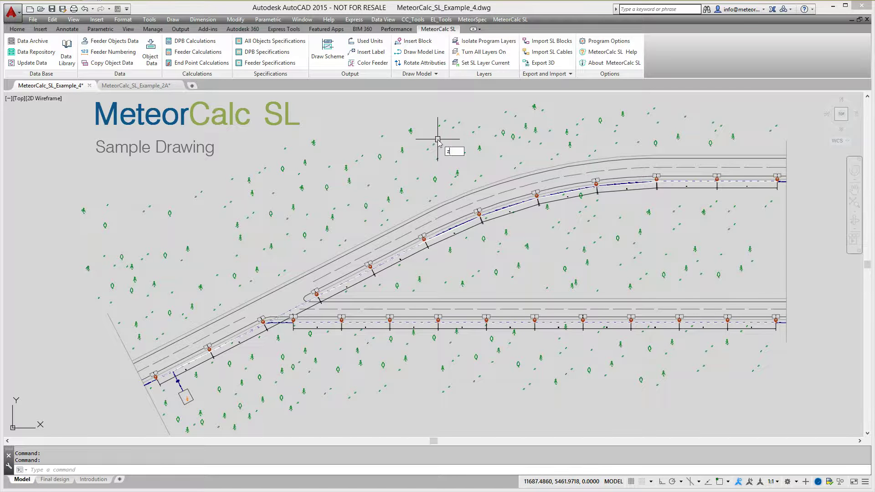
key("Return")
Zoom to the feeder start and insert an MTR_SL_CABINET block on the feeder line.
left_click(279, 421)
left_click(120, 324)
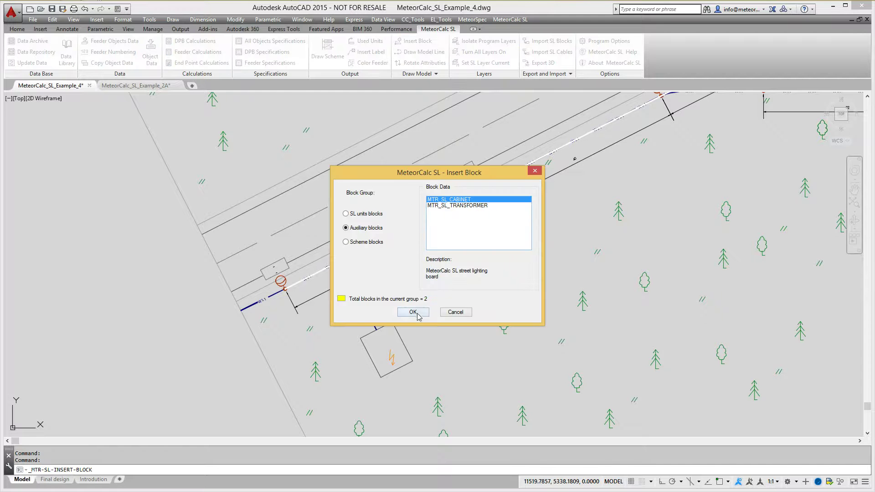
left_click(412, 312)
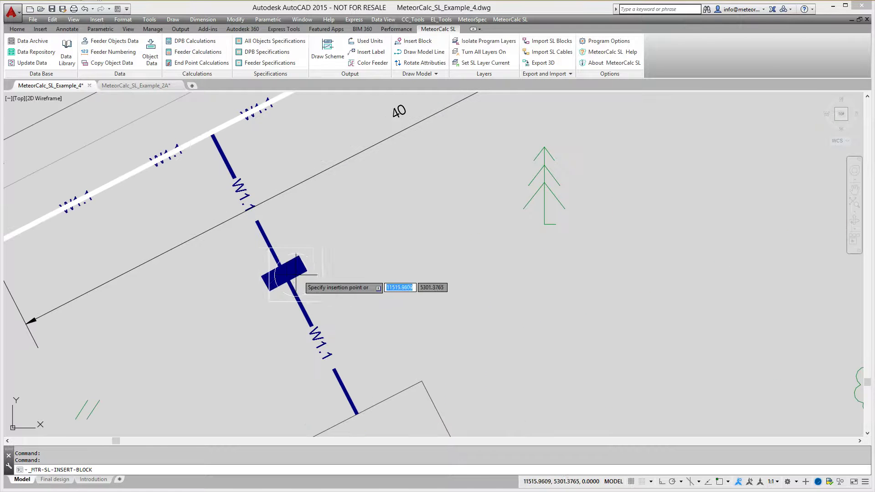
left_click(283, 273)
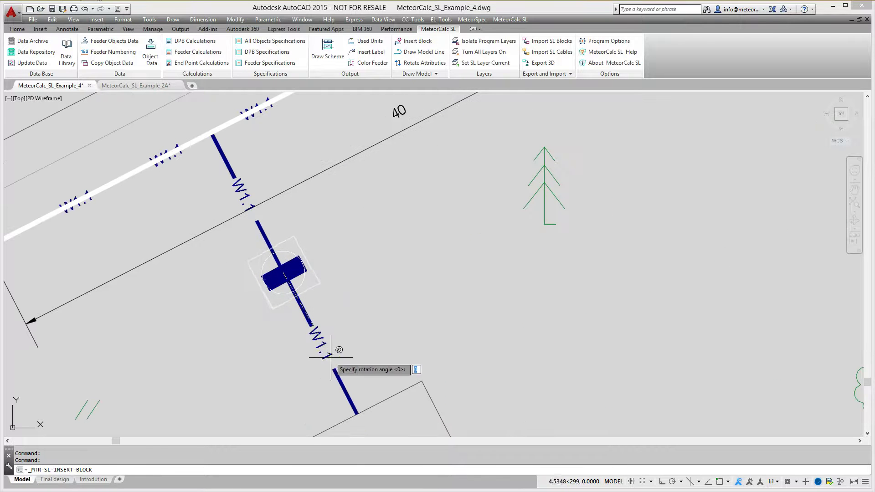
scroll(366, 198, "down", 1)
Insert an MTR_SL_TRANSFORMER block inside the box, rotated to align with it.
key("Return")
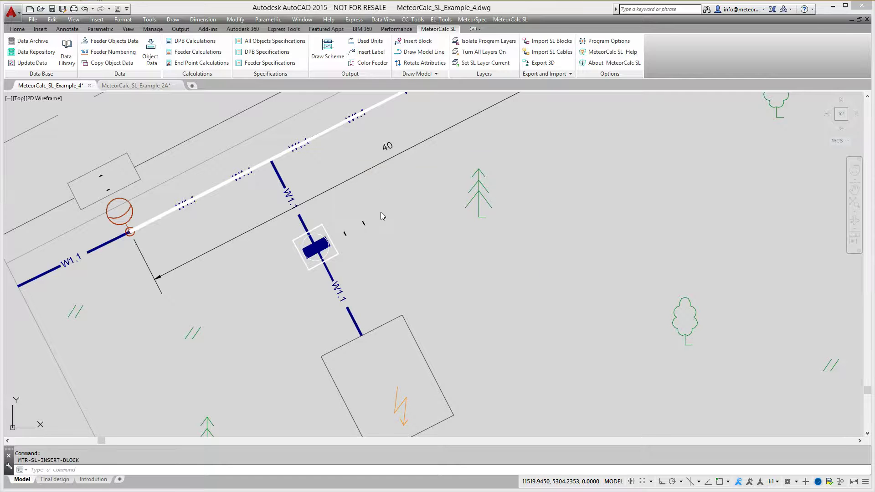
left_click(457, 206)
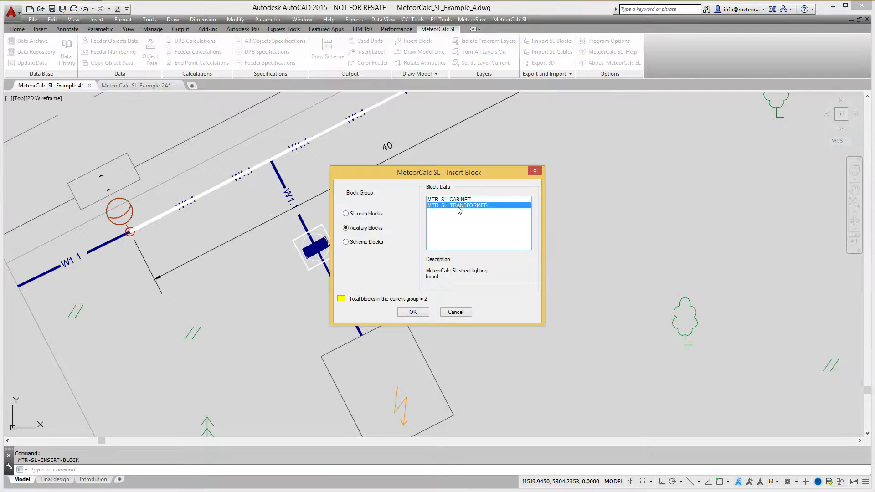
left_click(415, 316)
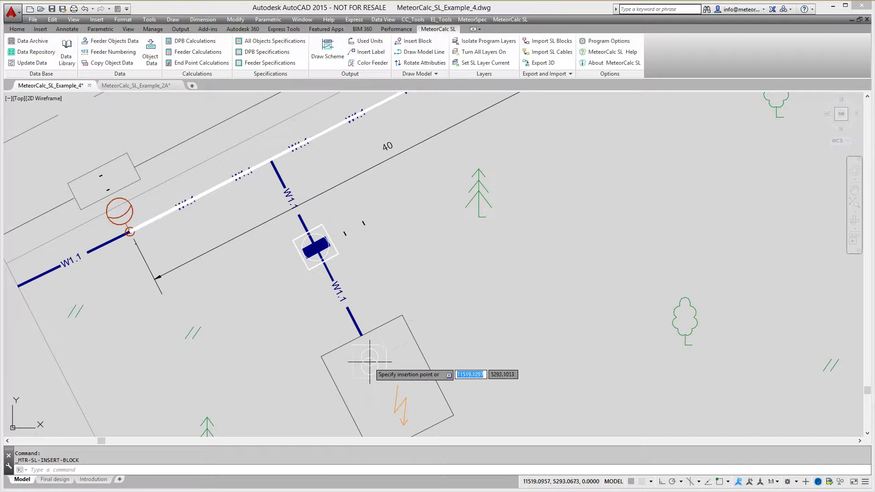
left_click(372, 358)
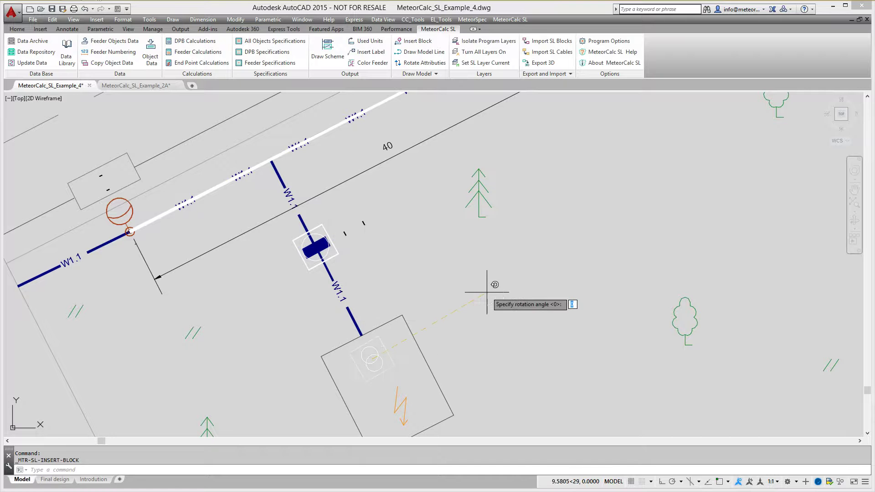
left_click(512, 288)
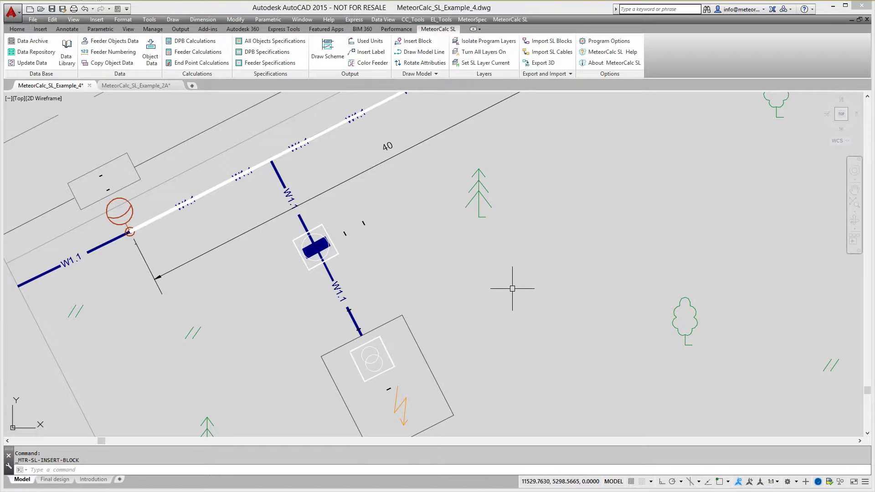
type("zx")
key("Return")
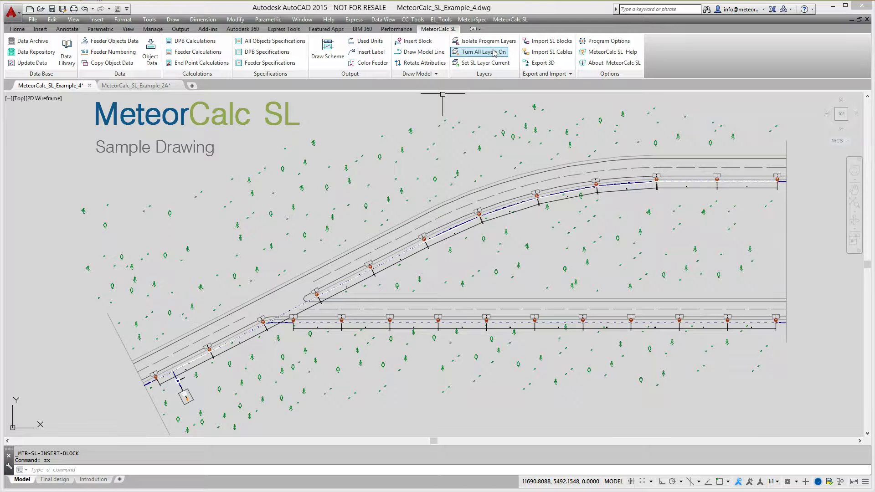
Draw a model cable line from the transformer, via one bend, to the cabinet.
left_click(422, 51)
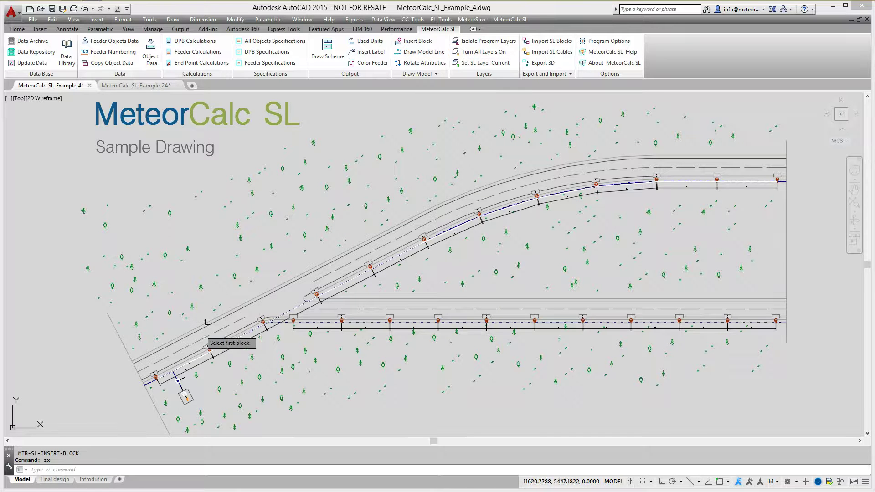
scroll(185, 398, "up", 8)
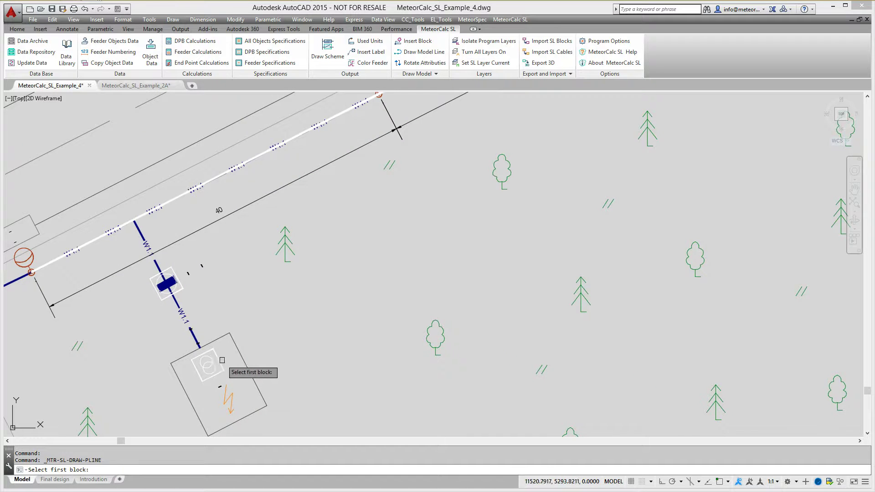
left_click(186, 392)
scroll(175, 294, "up", 4)
left_click(208, 351)
left_click(172, 289)
scroll(285, 307, "down", 4)
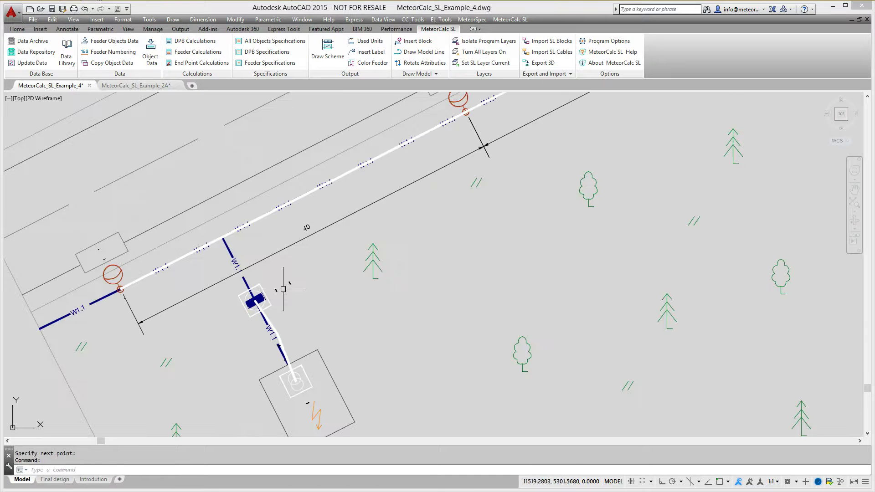
Draw a model cable line from the cabinet to the first pole.
key("Return")
left_click(255, 300)
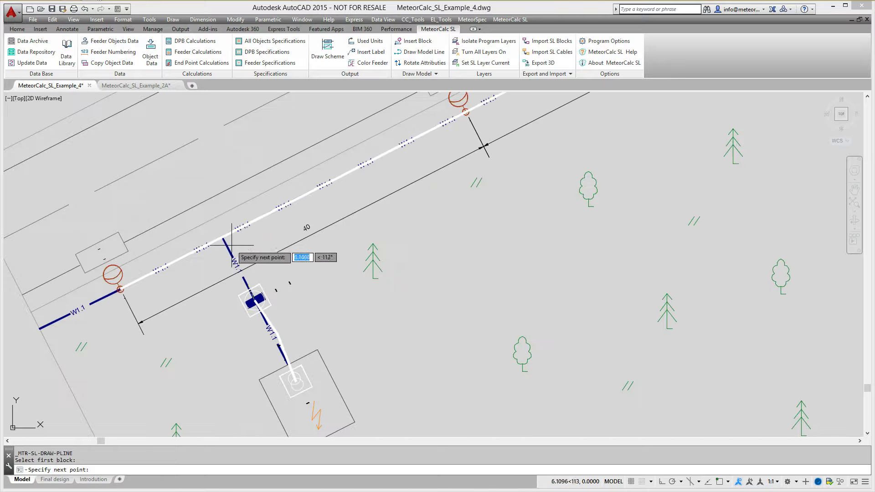
left_click(120, 289)
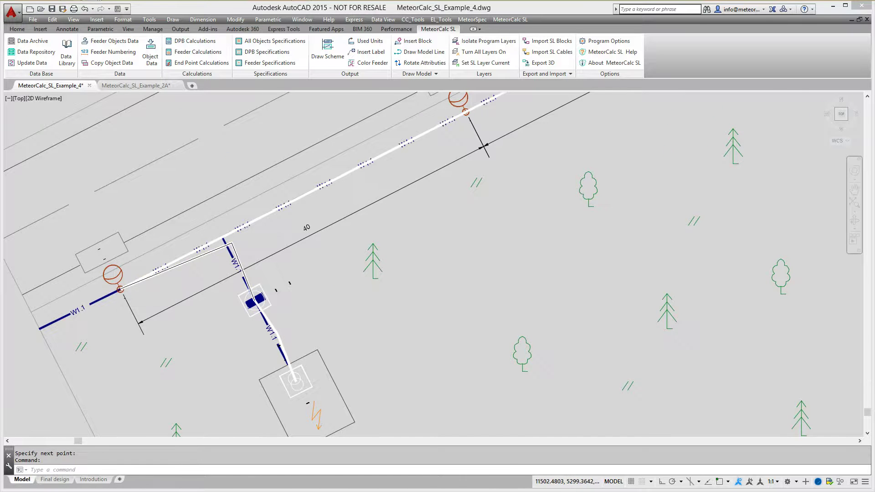
scroll(135, 328, "down", 5)
scroll(317, 225, "up", 5)
Connect the curved-road junction pole to the first straight-road pole with a cable line.
key("Return")
left_click(252, 198)
left_click(355, 228)
left_click(436, 236)
key("Return")
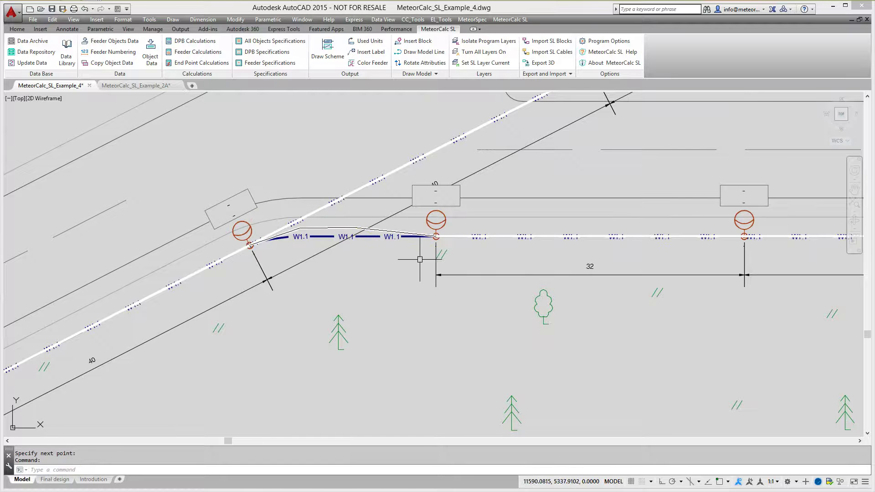
type("zx")
key("Return")
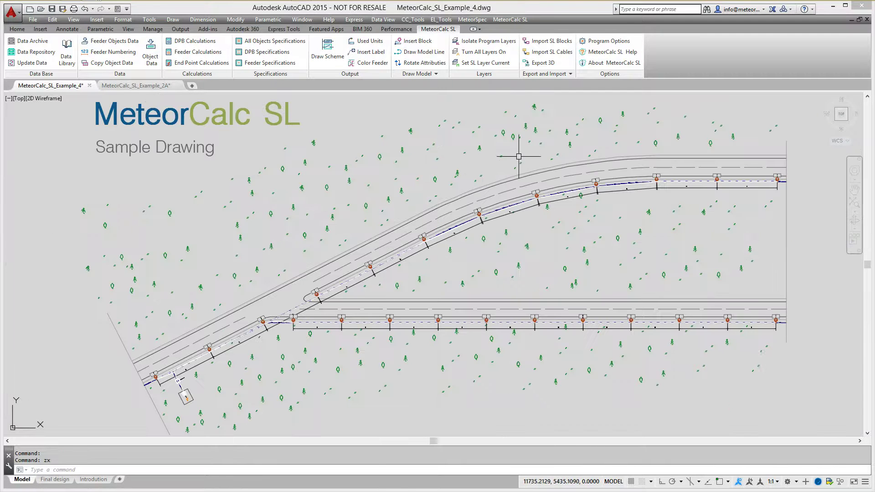
Show only the MeteorCalc SL layers and zoom into the feeder's start area.
left_click(488, 44)
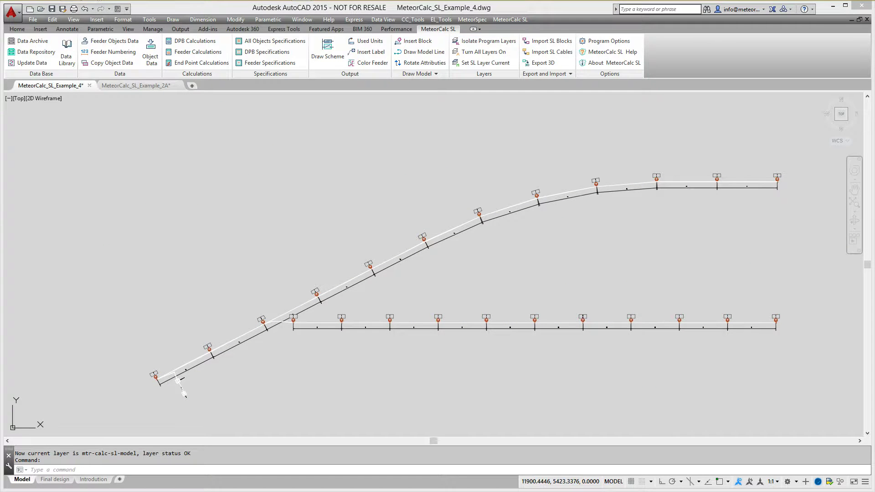
type("zw")
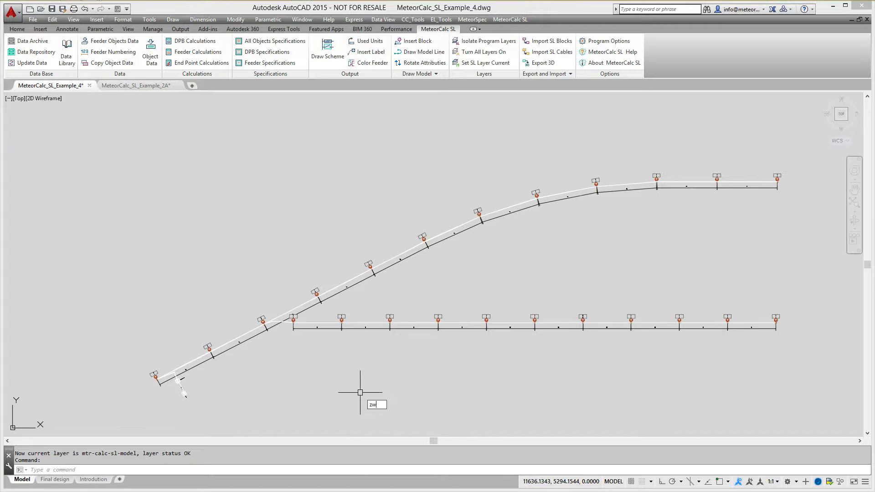
key("Return")
left_click(210, 401)
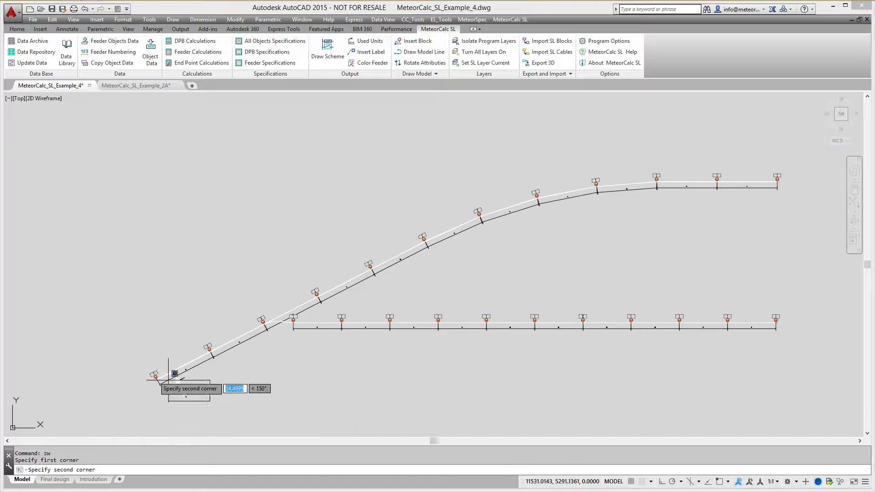
left_click(136, 360)
Set the transformer rating Sr to 63.0 kVA.
left_click(151, 52)
left_click(503, 356)
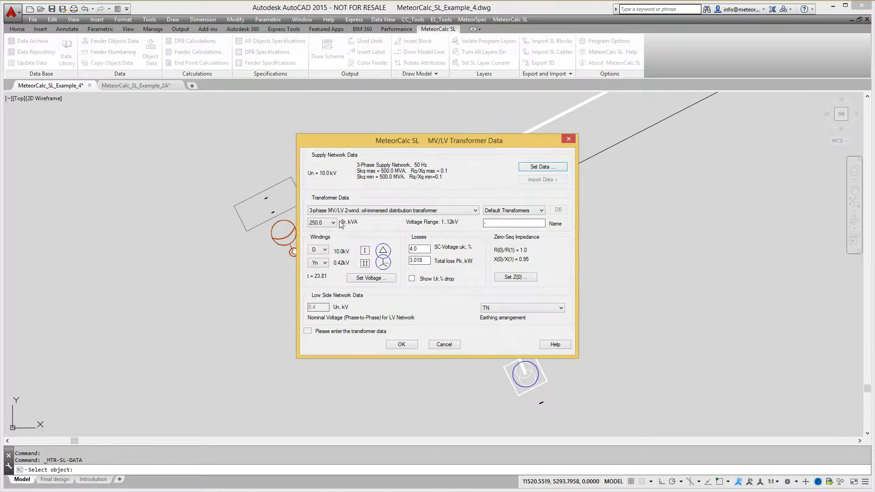
left_click(332, 223)
left_click(319, 257)
left_click(405, 345)
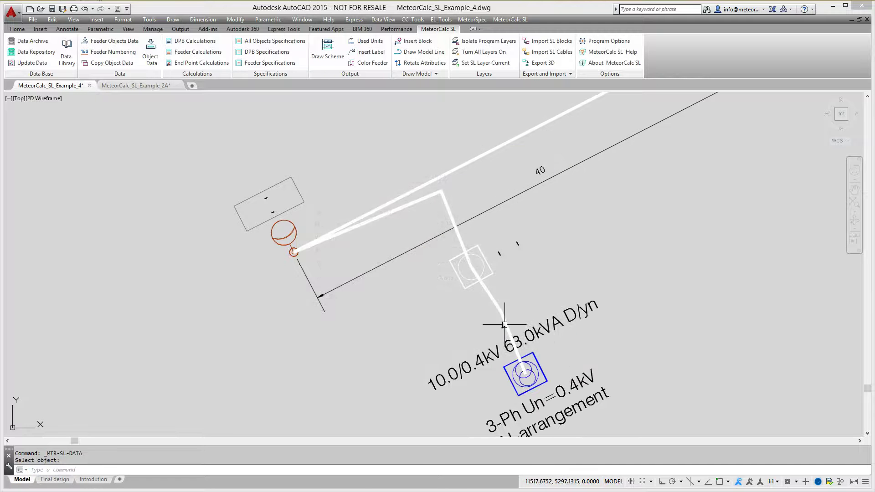
Give the transformer-to-cabinet cable a 4 x 50 cross-section.
left_click(504, 315)
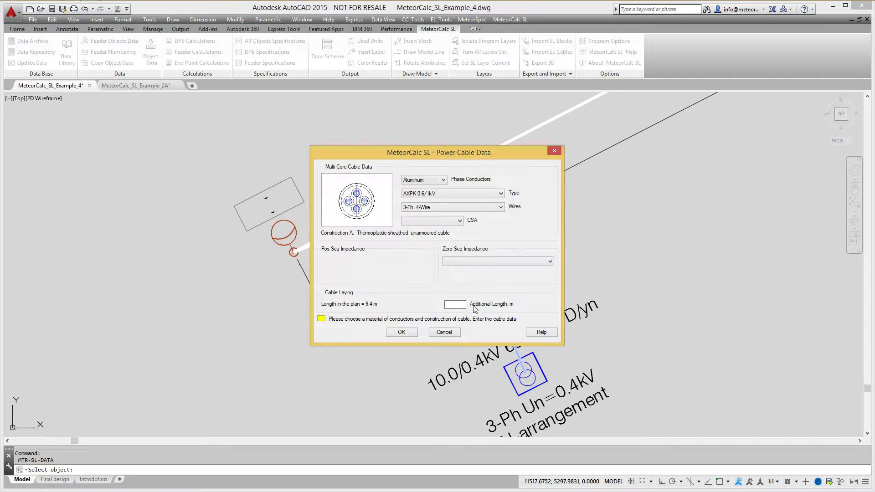
left_click(460, 220)
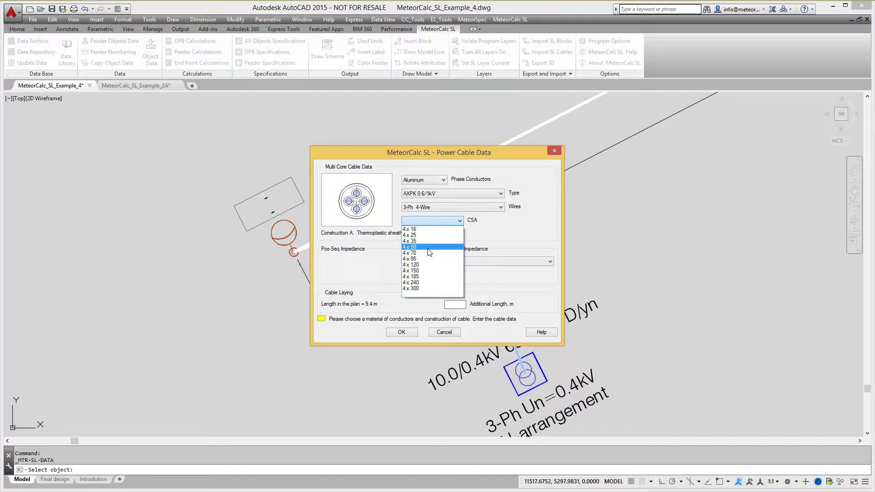
left_click(435, 248)
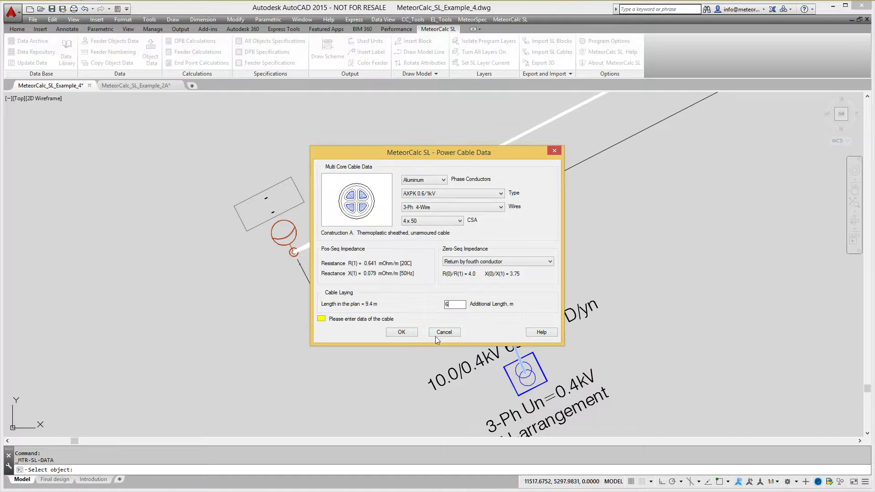
left_click(409, 334)
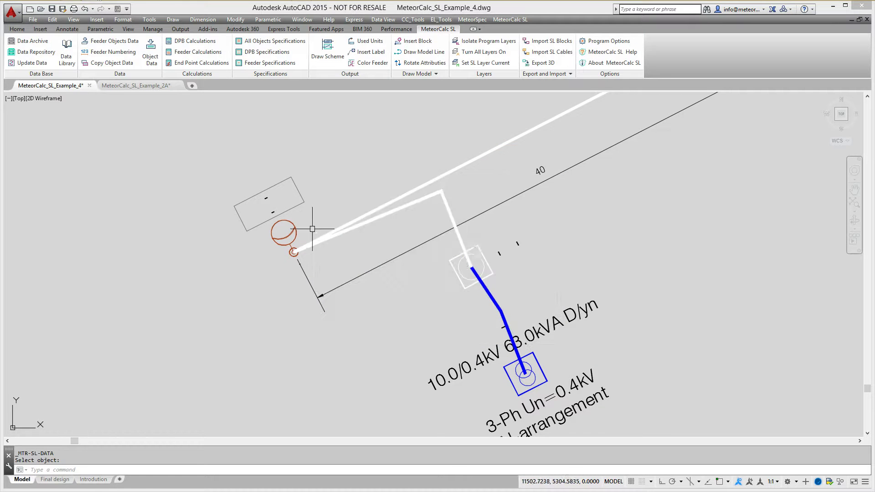
Define the cabinet node as panel board DPB-1, TN-C.
key("Return")
left_click(489, 267)
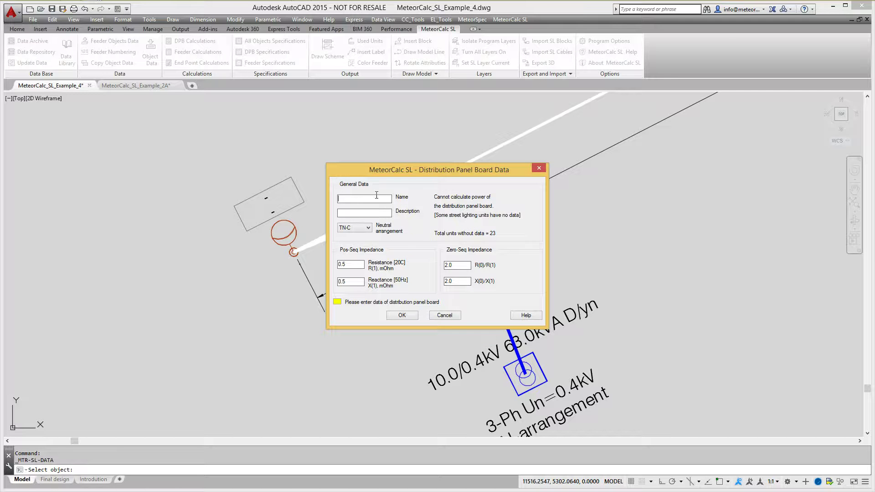
left_click(401, 316)
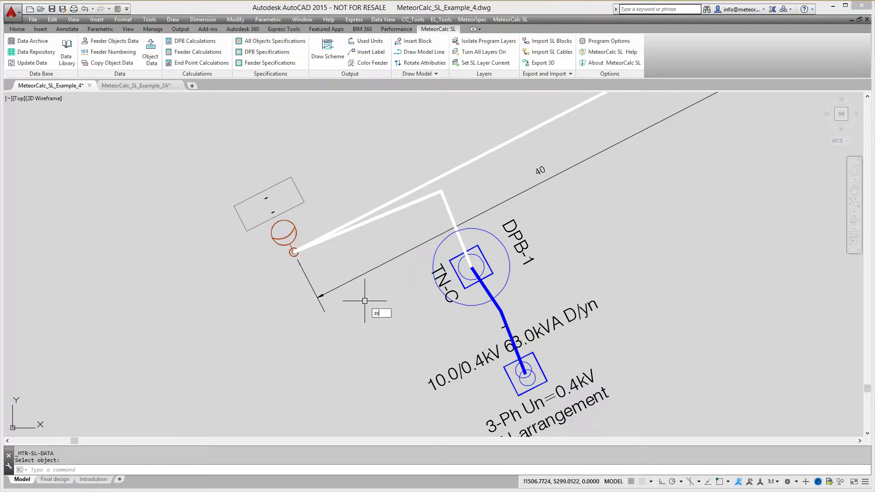
type("zx")
key("Return")
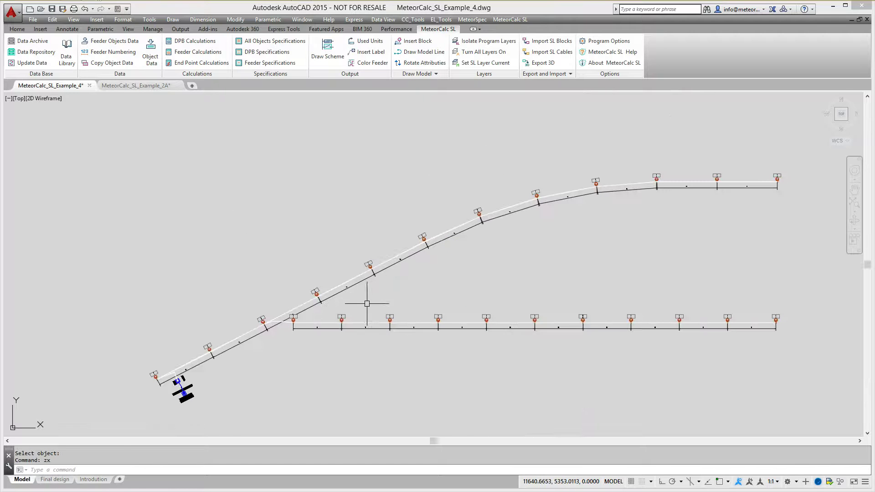
Select the feeder and set units to A12K-TEST on the main line, A10K-TEST on branches.
left_click(109, 41)
scroll(174, 384, "up", 8)
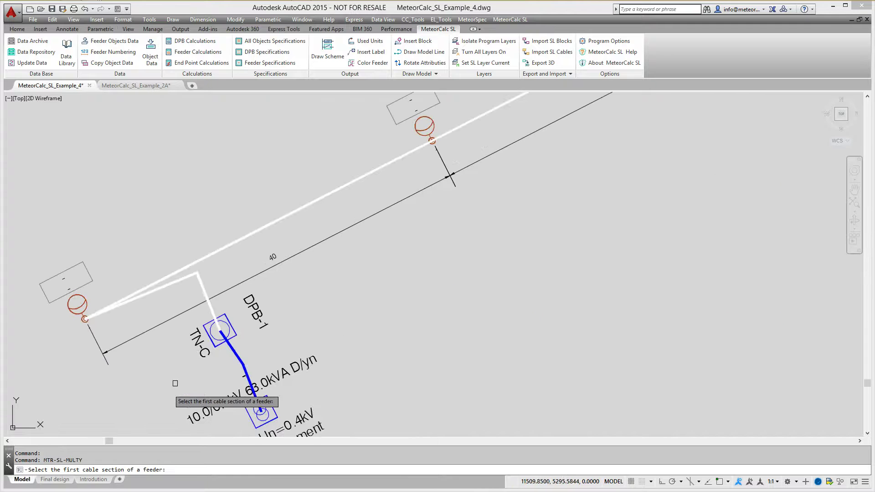
left_click(209, 284)
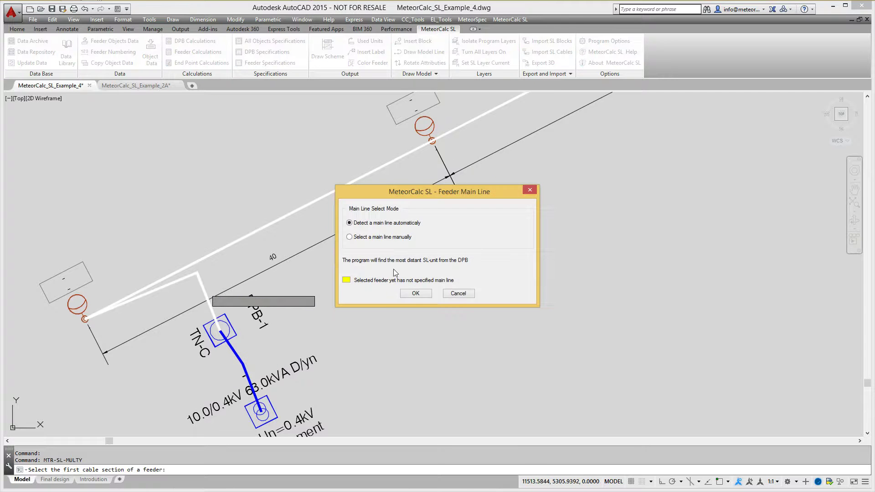
left_click(416, 294)
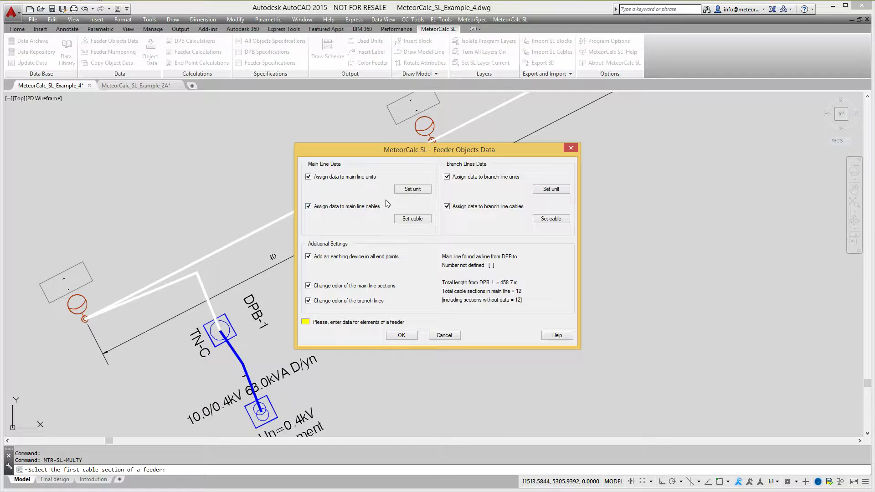
left_click(419, 190)
left_click(411, 162)
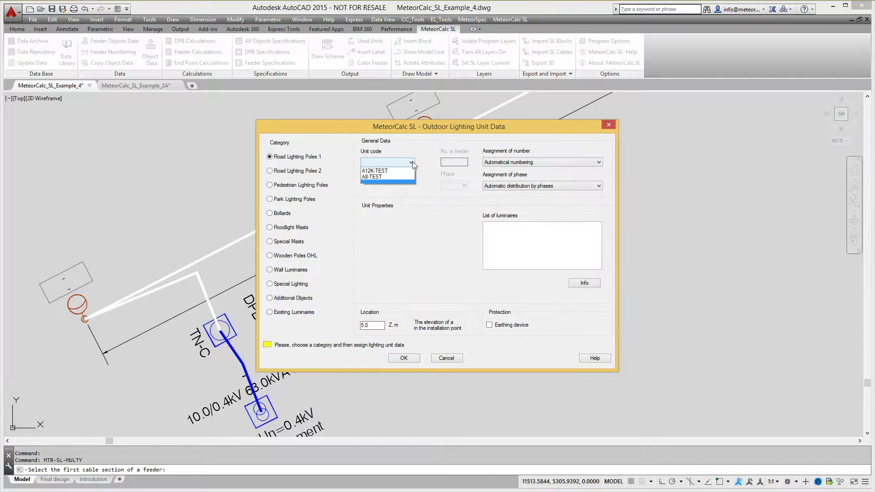
left_click(387, 177)
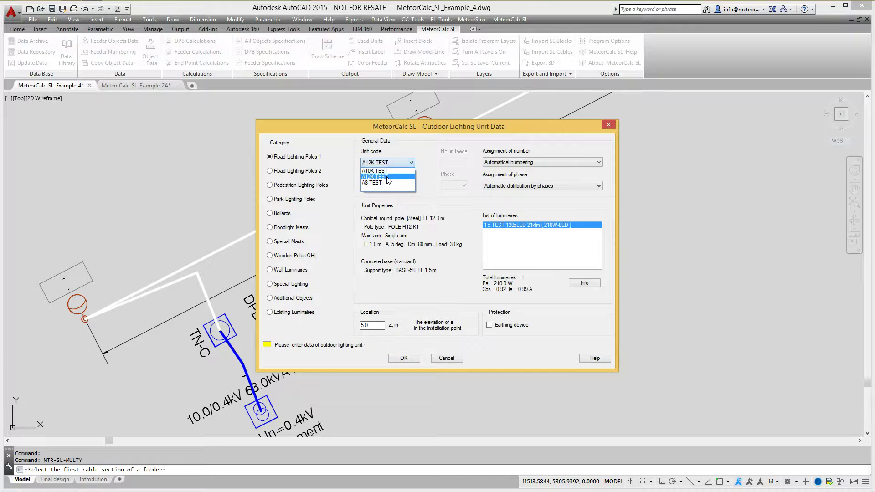
left_click(406, 360)
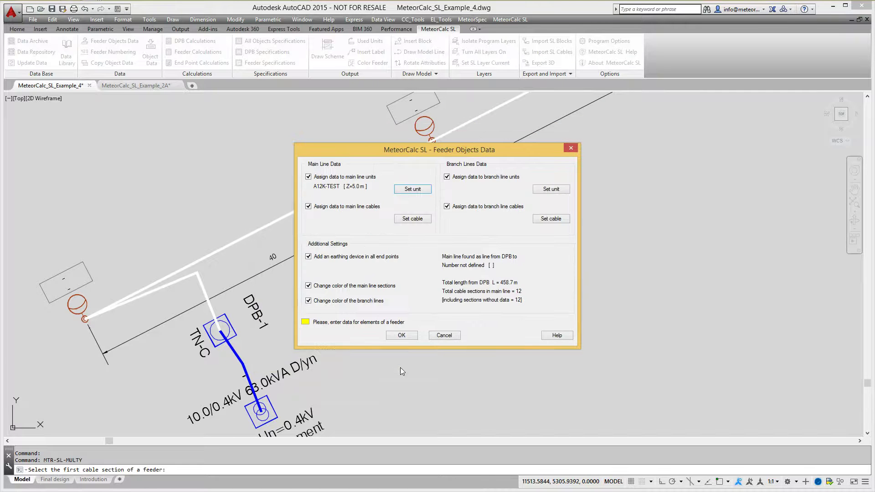
left_click(554, 191)
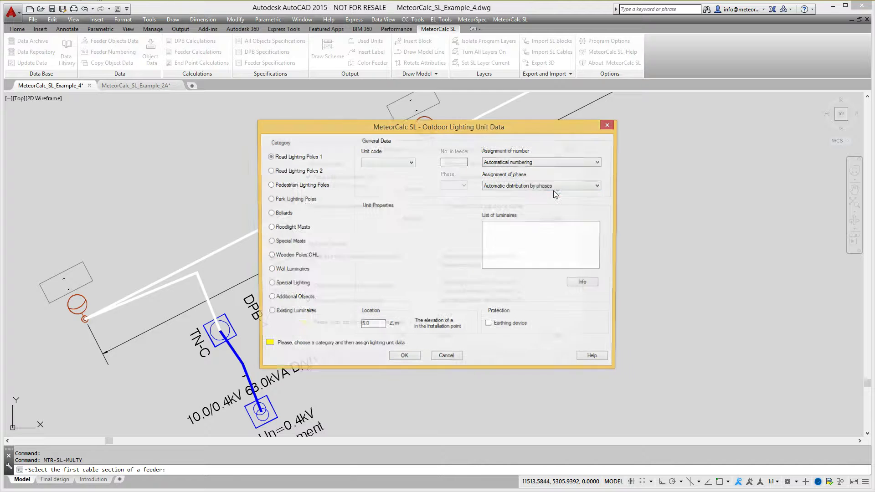
left_click(411, 162)
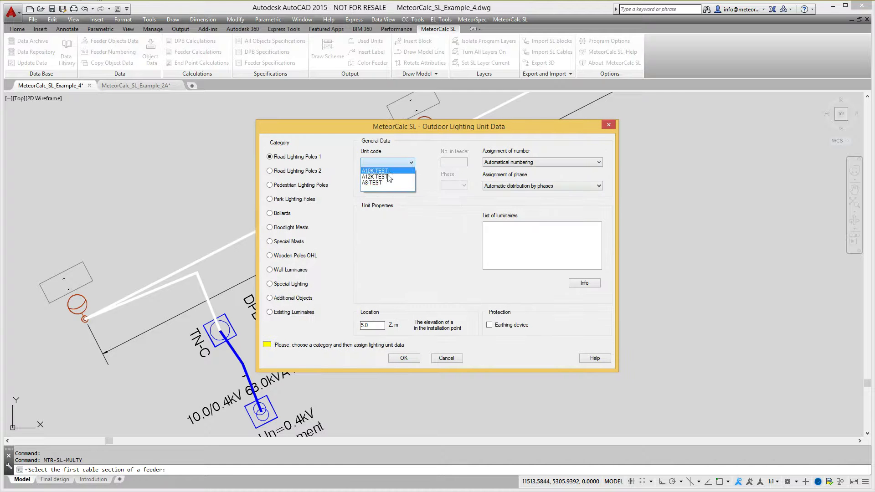
left_click(384, 171)
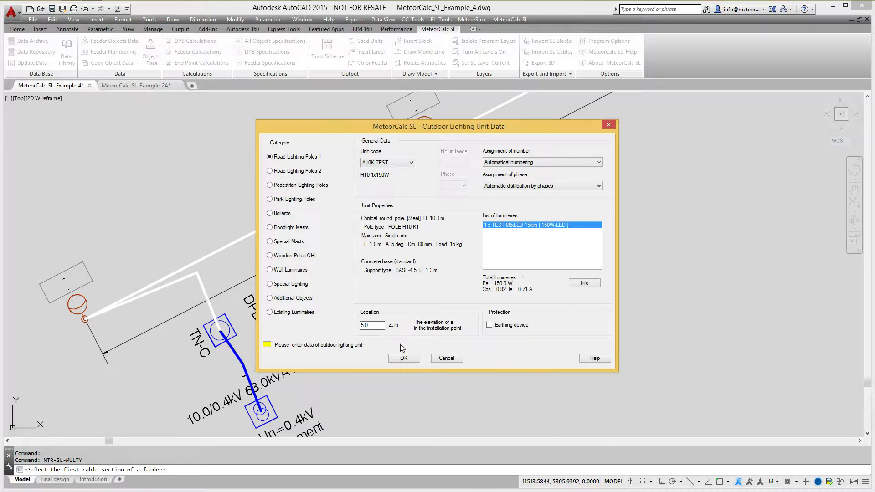
left_click(404, 358)
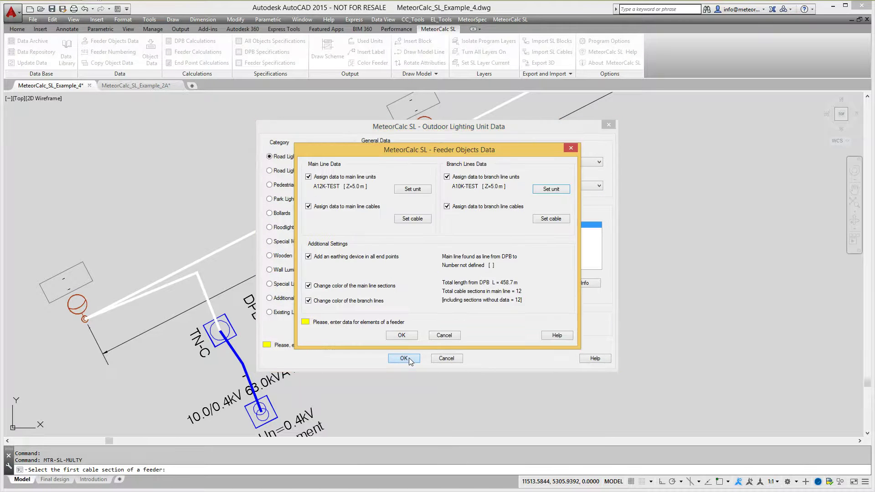
Set main line cable 4 x 35 and branch cable 4 x 25, then apply to all feeder objects.
left_click(416, 222)
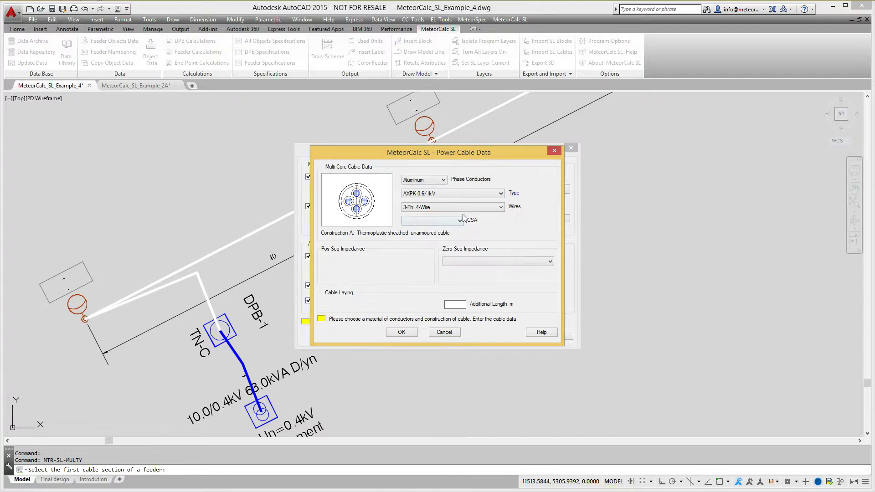
left_click(460, 221)
left_click(418, 244)
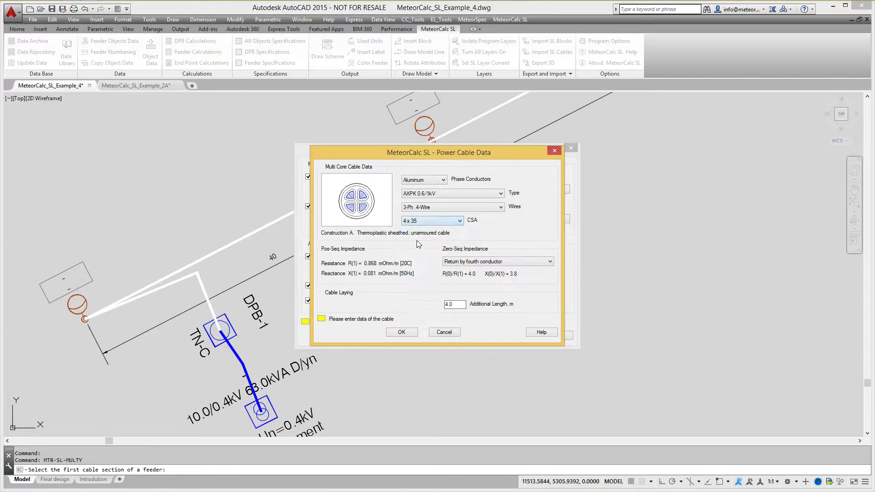
left_click(402, 334)
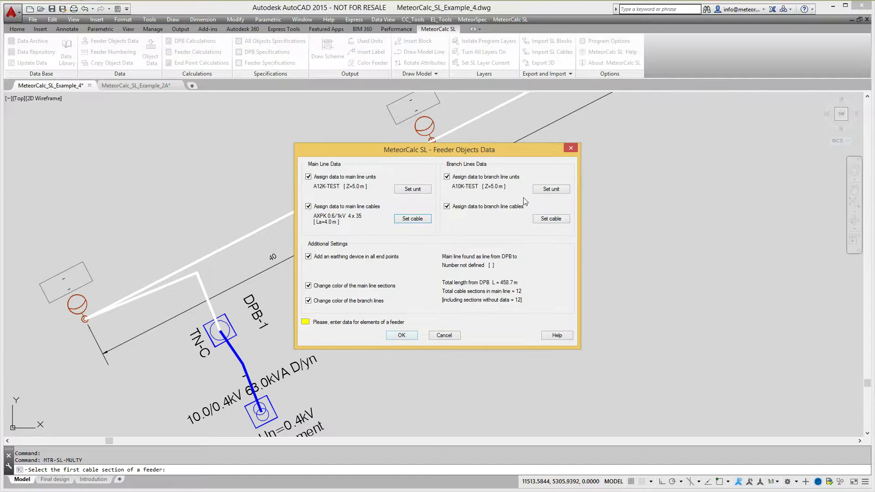
left_click(550, 220)
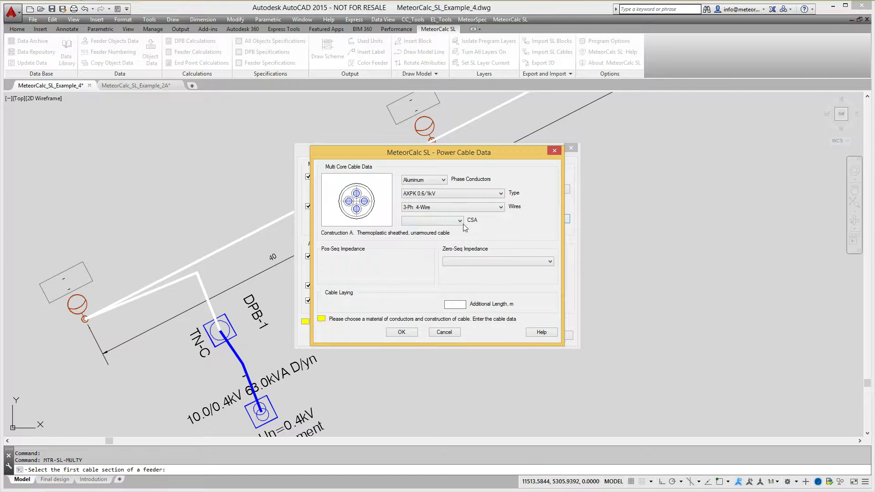
left_click(461, 221)
left_click(415, 235)
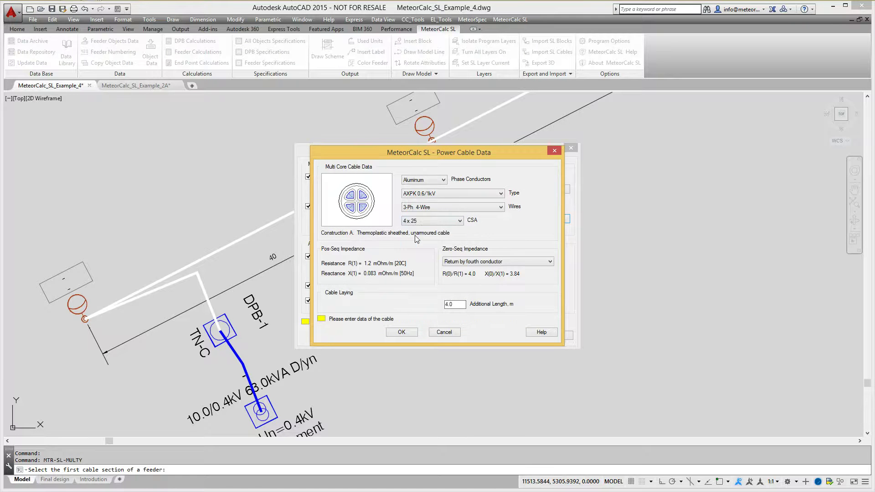
left_click(402, 332)
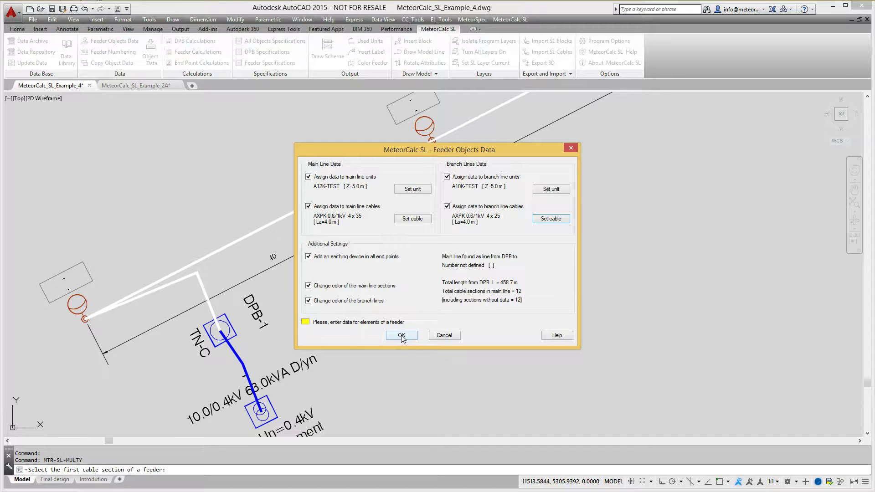
left_click(402, 336)
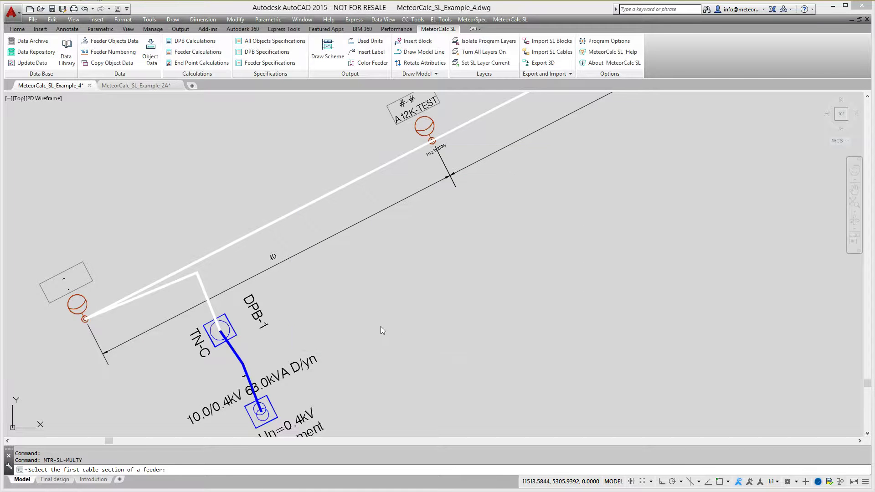
left_click(205, 289)
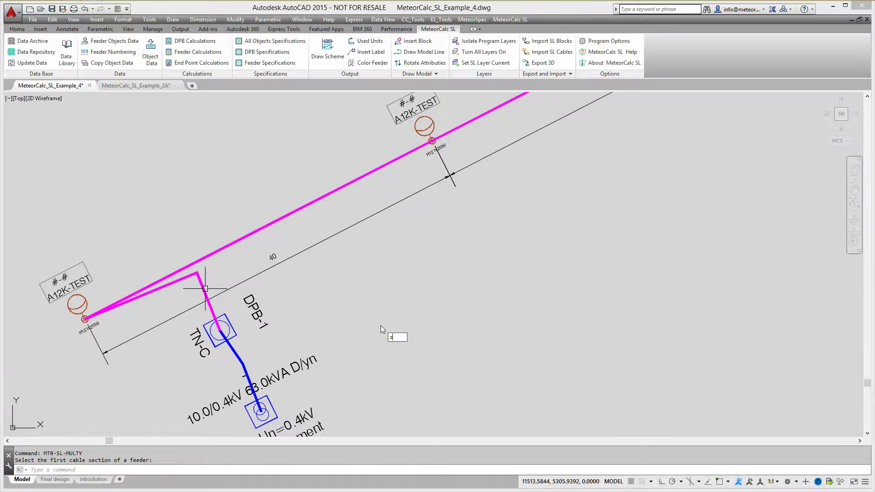
type("zx")
key("Return")
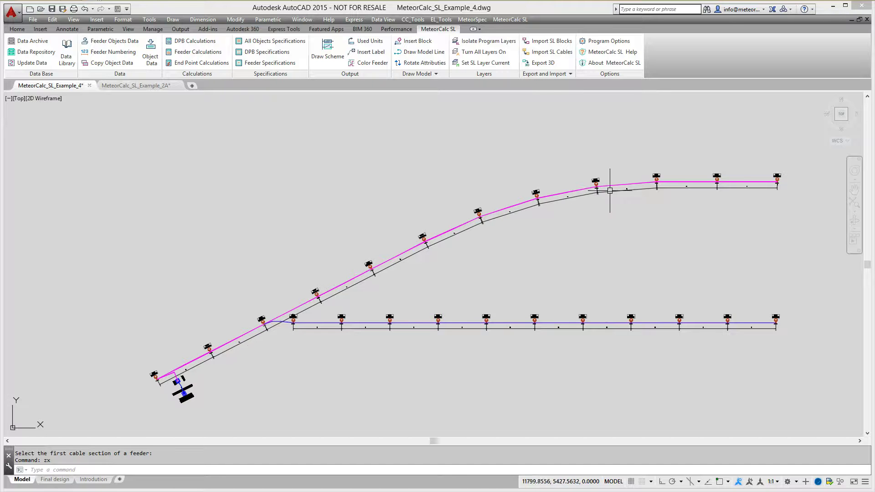
Number the feeder from DPB-1 as F-1 with automatic phase distribution.
type("w")
key("Return")
left_click(241, 414)
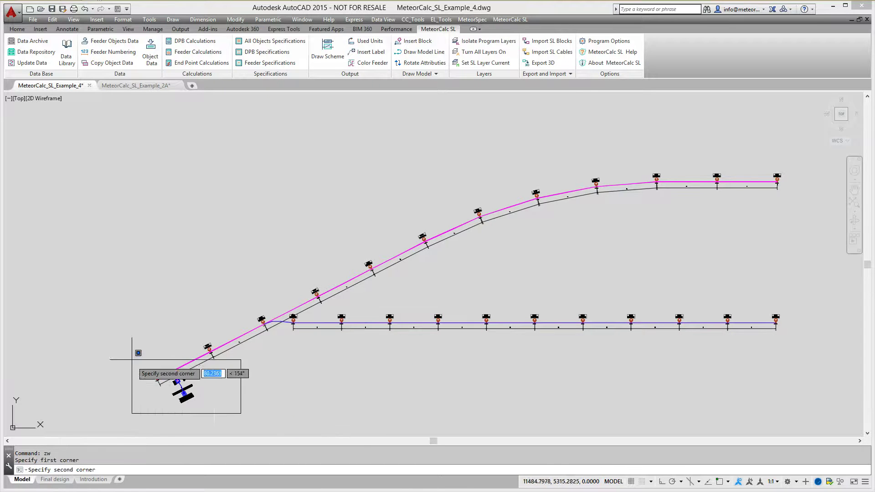
left_click(132, 359)
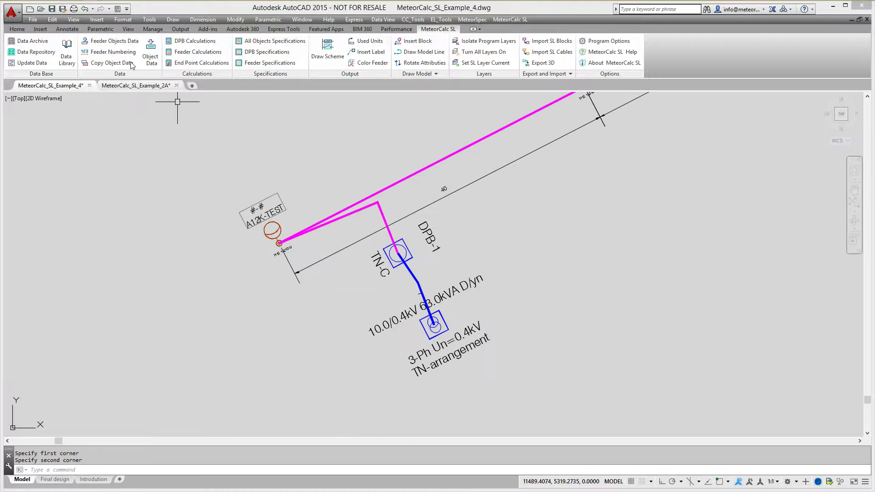
left_click(109, 51)
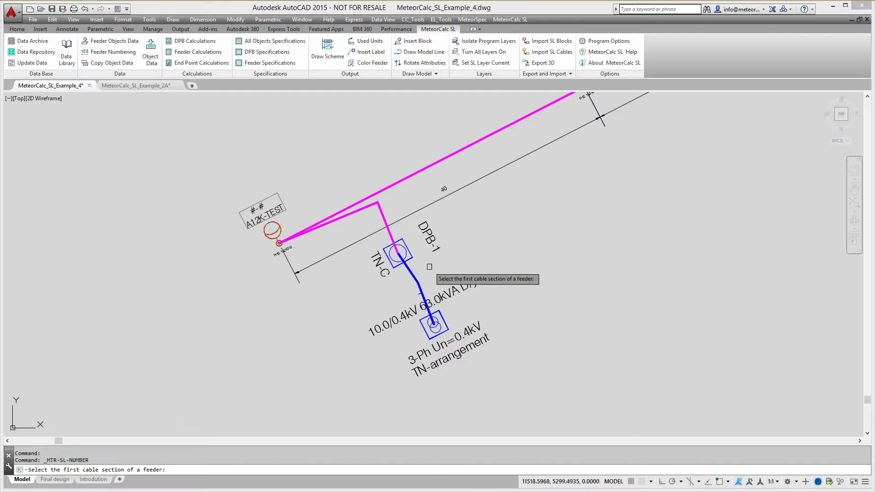
left_click(382, 213)
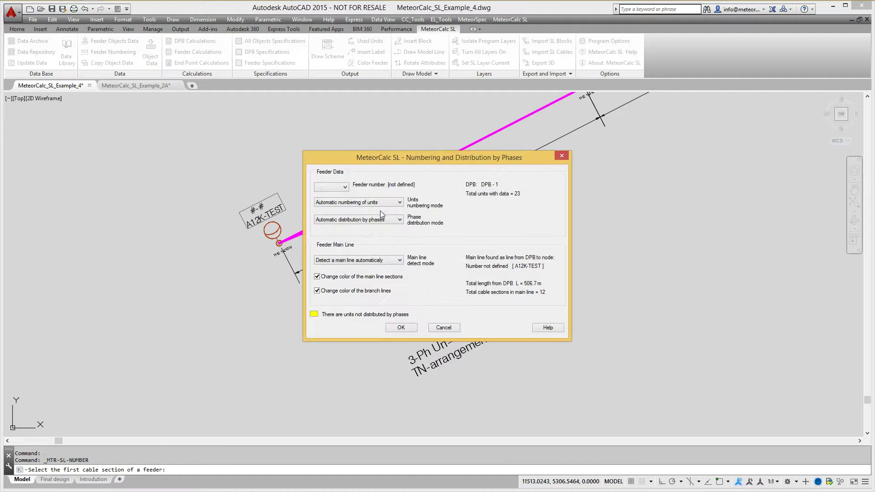
left_click(345, 186)
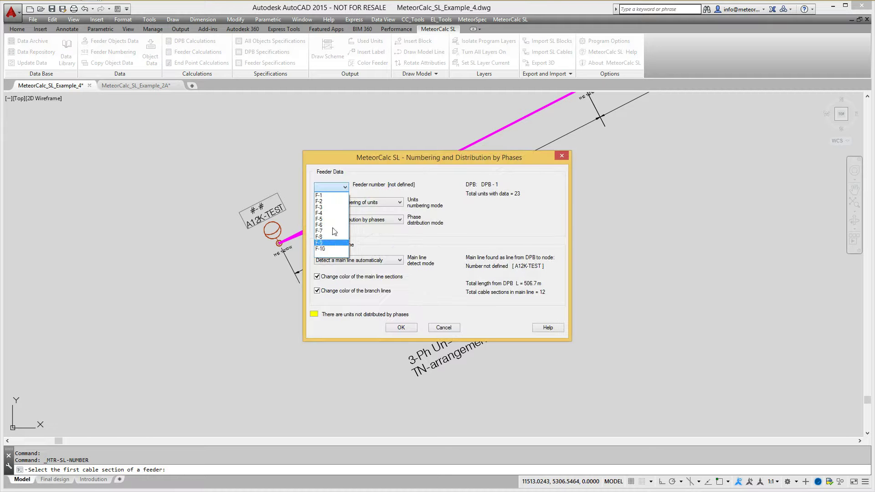
left_click(329, 196)
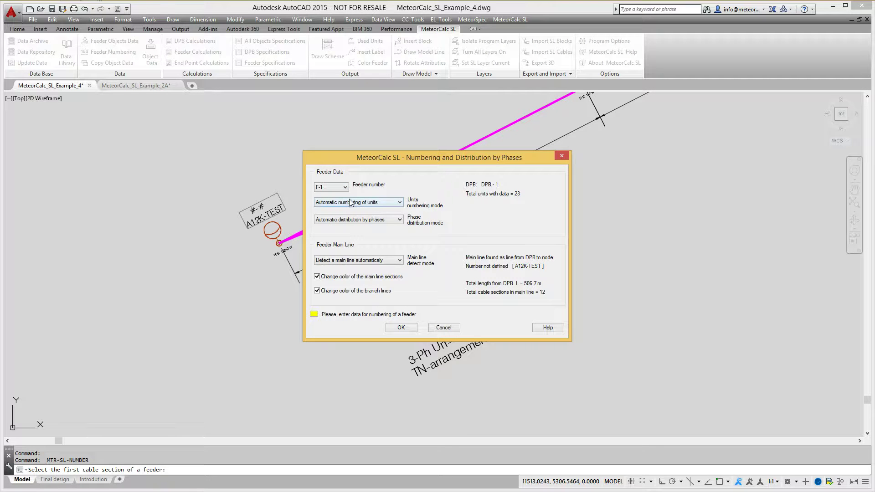
left_click(401, 328)
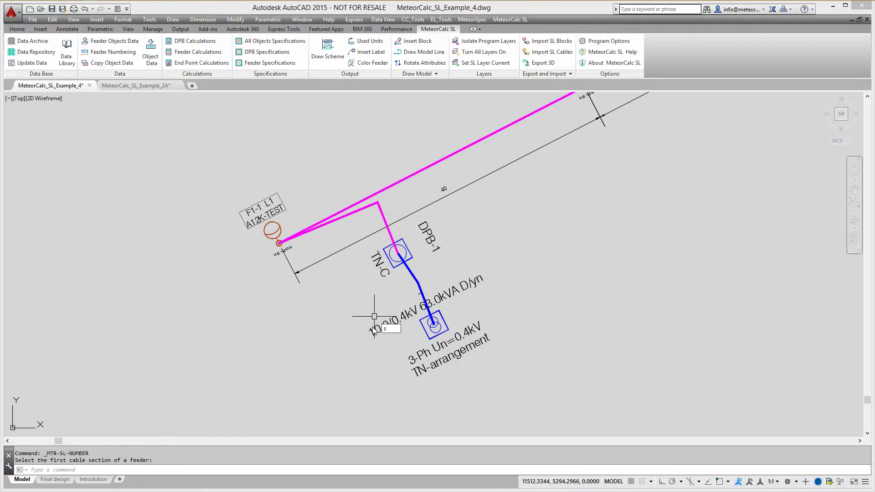
Zoom around the layout to inspect the new F1-1 to F1-23 unit labels.
type("zx")
key("Return")
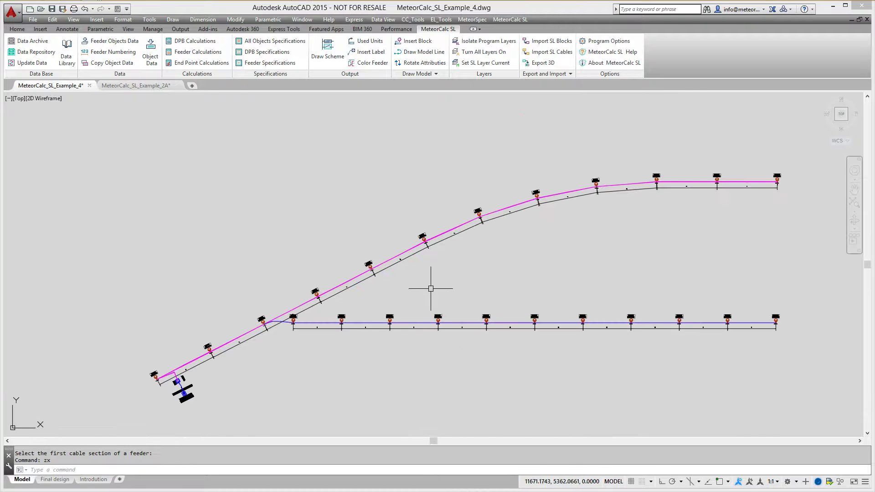
scroll(781, 169, "up", 8)
scroll(742, 149, "down", 6)
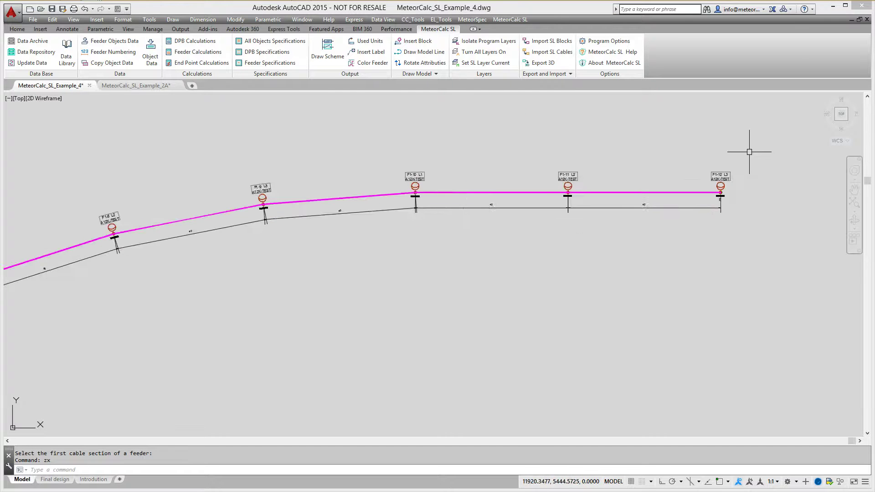
scroll(704, 361, "up", 5)
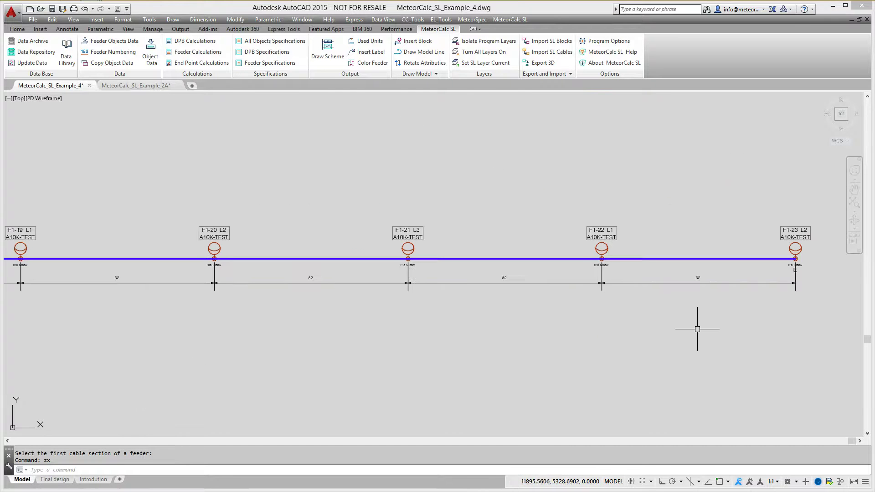
type("zx")
key("Return")
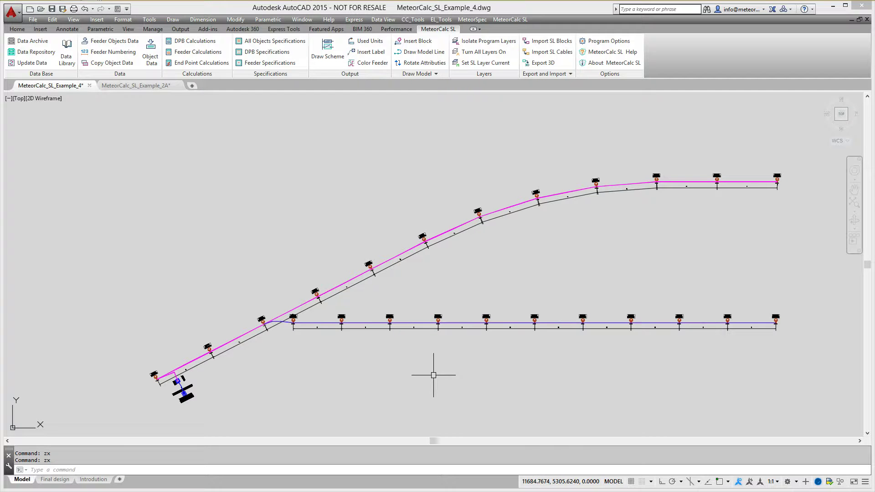
Place an end-point result table at the last light of the magenta feeder.
left_click(203, 64)
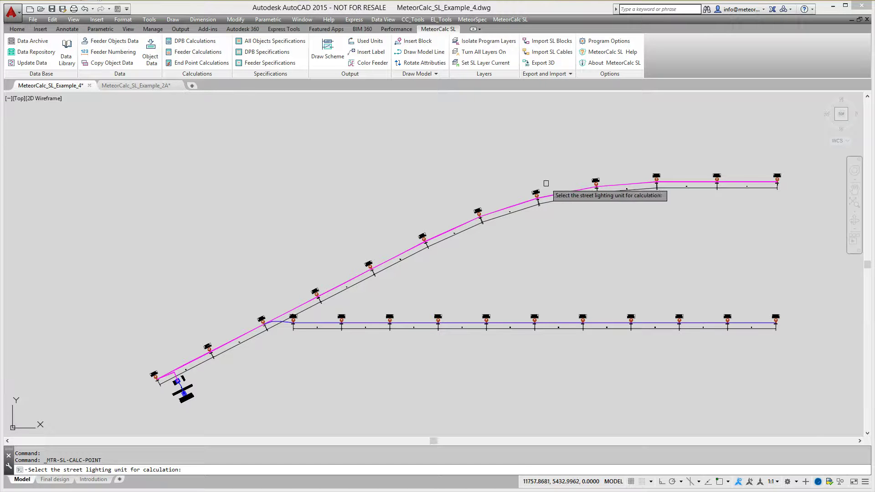
left_click(777, 182)
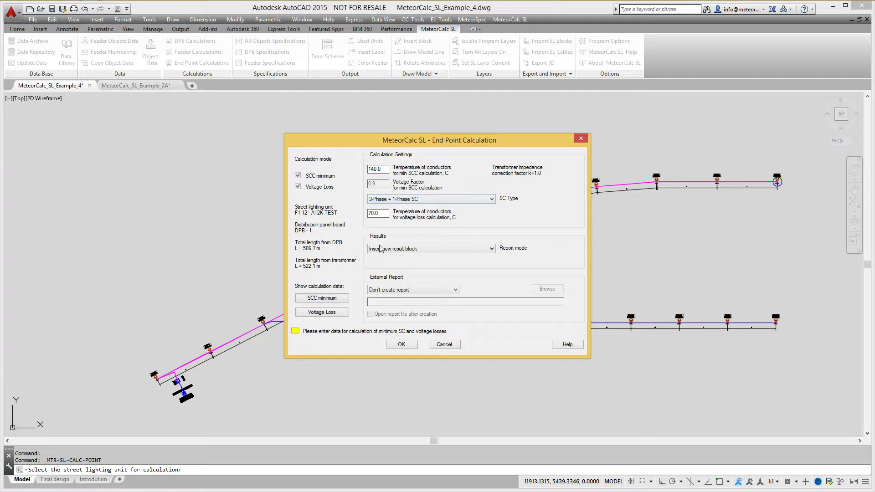
left_click(402, 344)
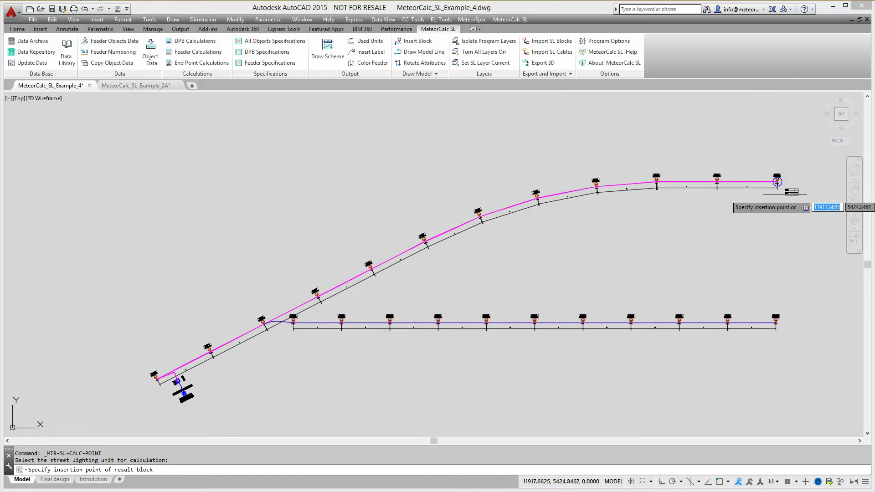
left_click(786, 184)
scroll(809, 177, "up", 5)
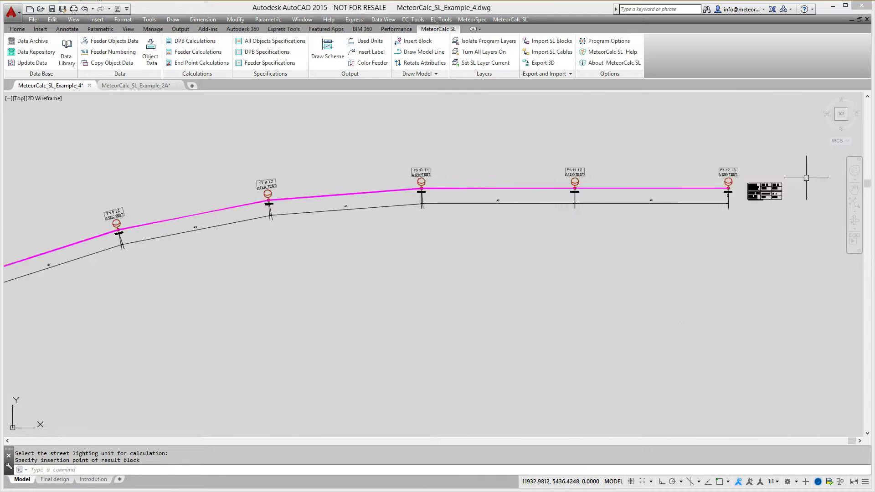
Zoom in on the result table showing Ik3 0.285 kA, Ik1 0.149 kA, 0.75% loss.
type("zw")
key("Return")
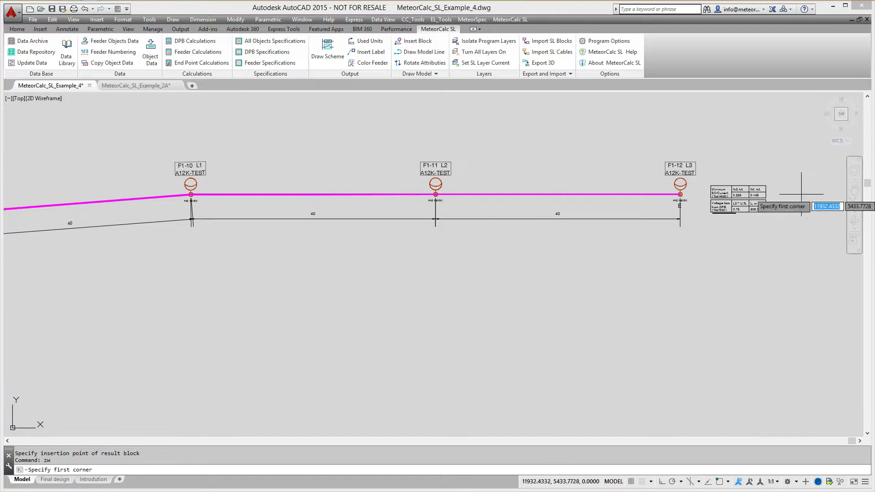
left_click(782, 212)
left_click(706, 182)
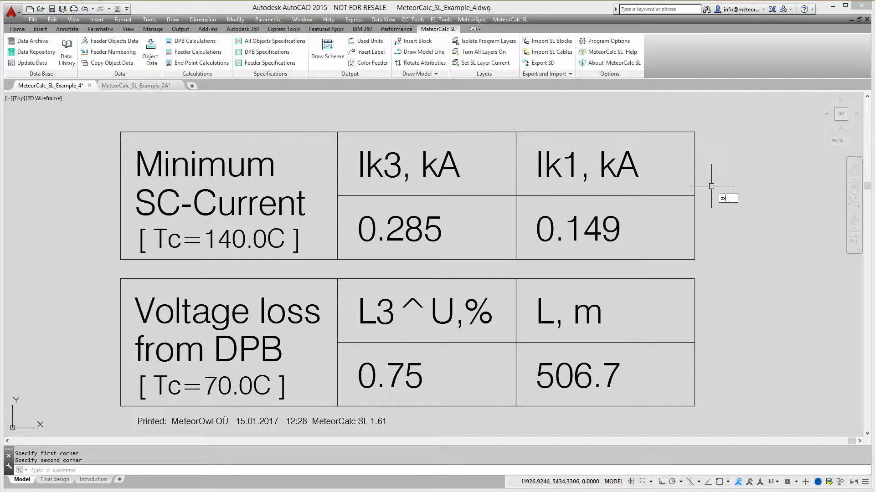
type("zx")
key("Return")
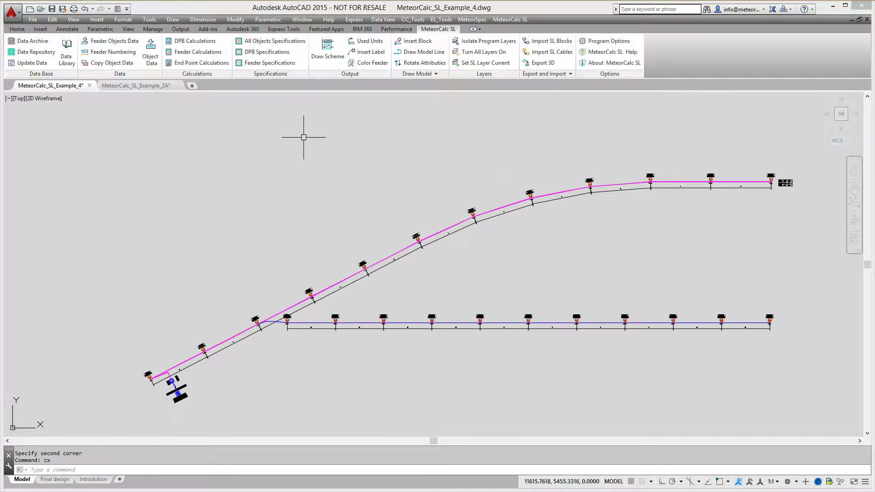
Place an end-point result table beside unit F1-23 at the straight road's end.
left_click(210, 63)
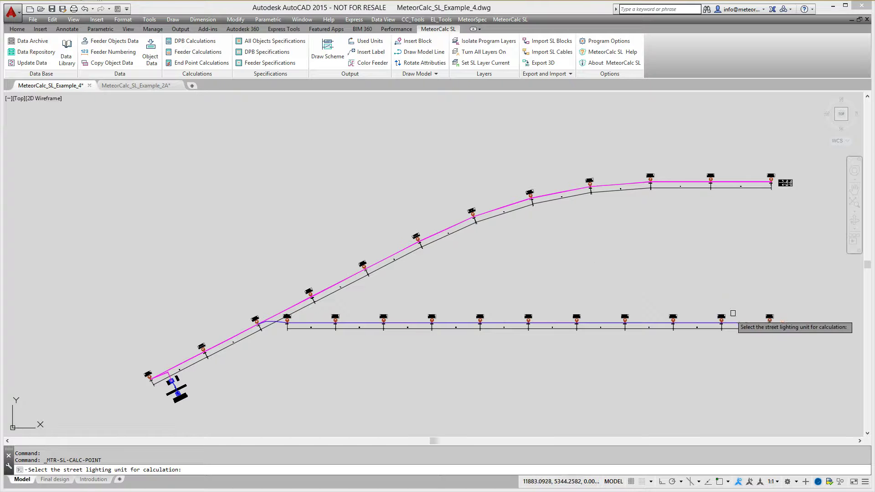
left_click(769, 320)
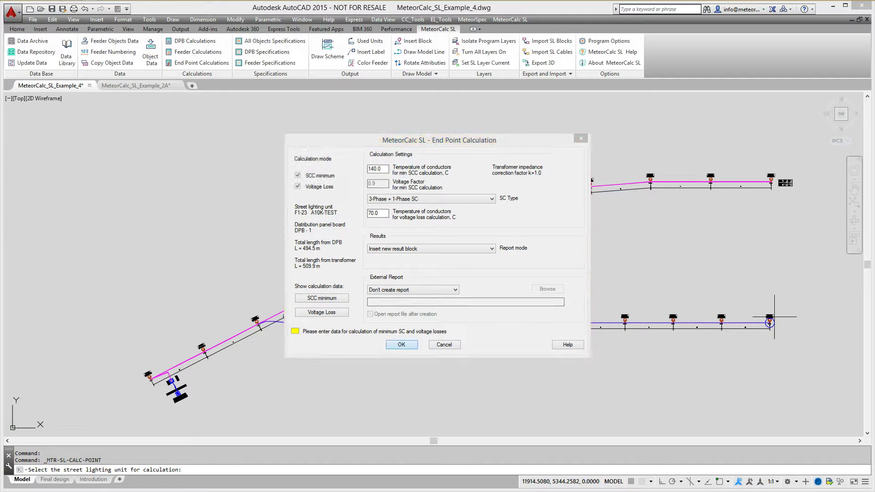
key("Return")
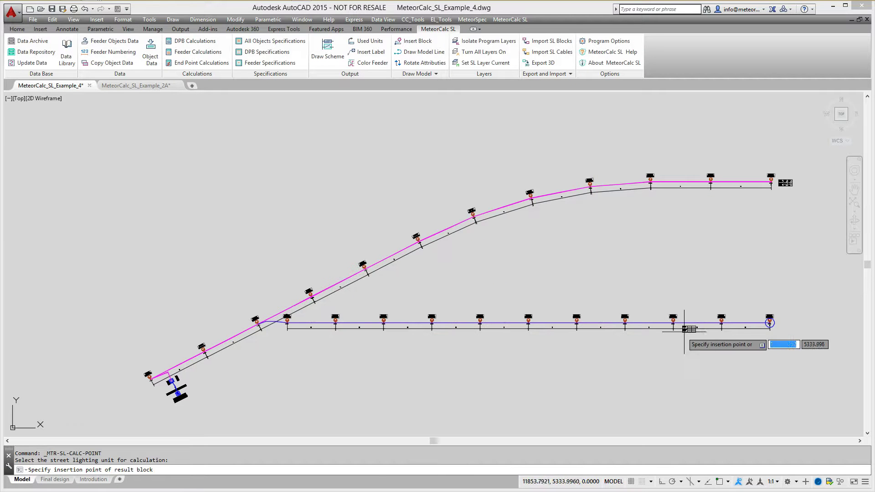
left_click(777, 324)
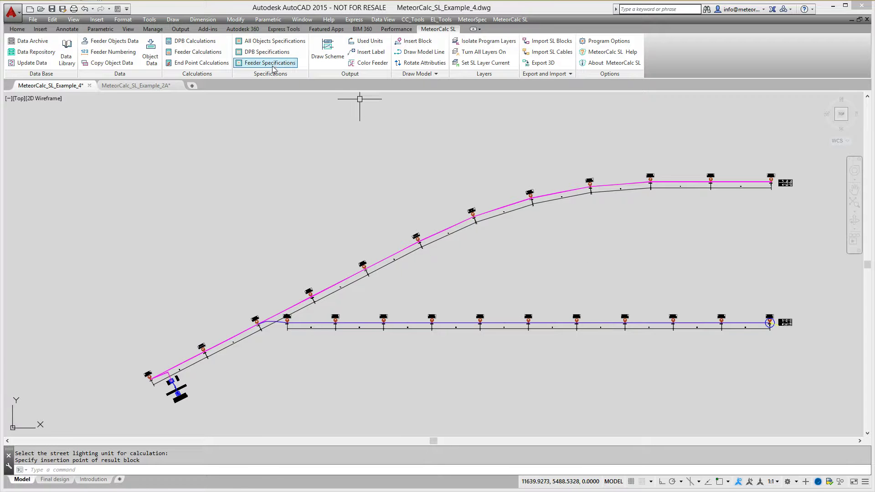
Place the feeder F-1 power table (4.17 kW, cos phi 0.92) near DPB-1.
left_click(205, 55)
scroll(160, 402, "up", 4)
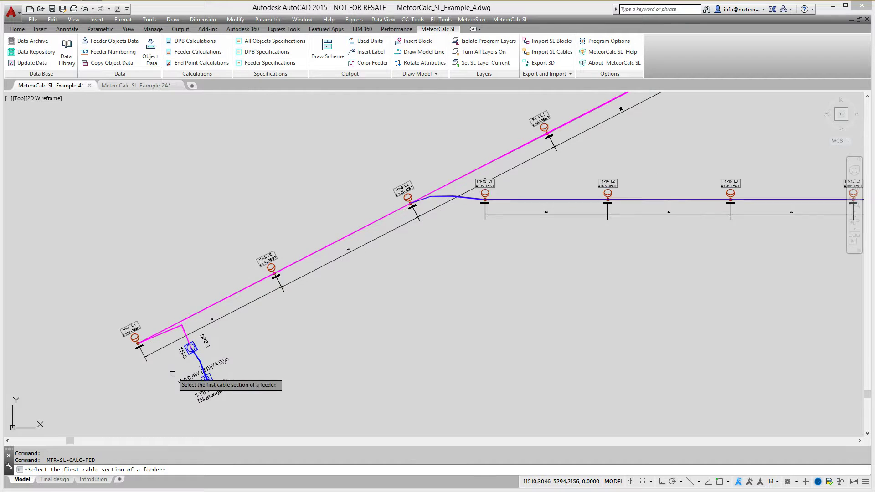
scroll(172, 374, "up", 3)
left_click(200, 306)
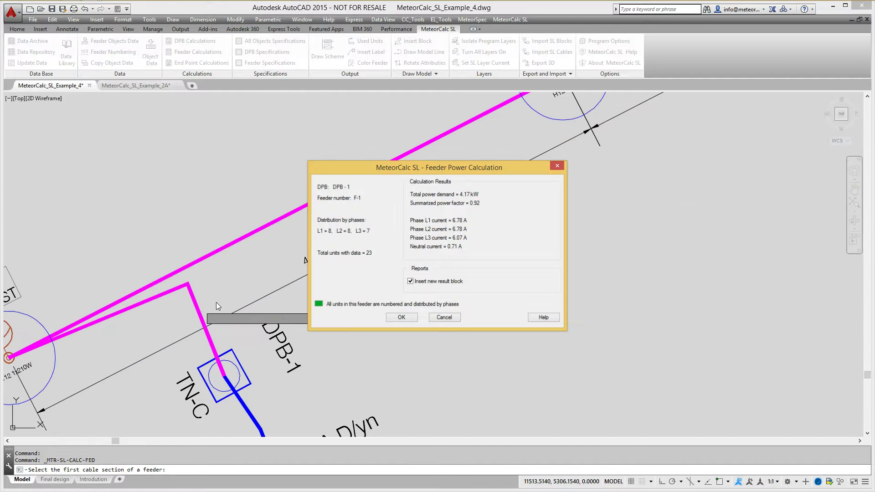
left_click(414, 319)
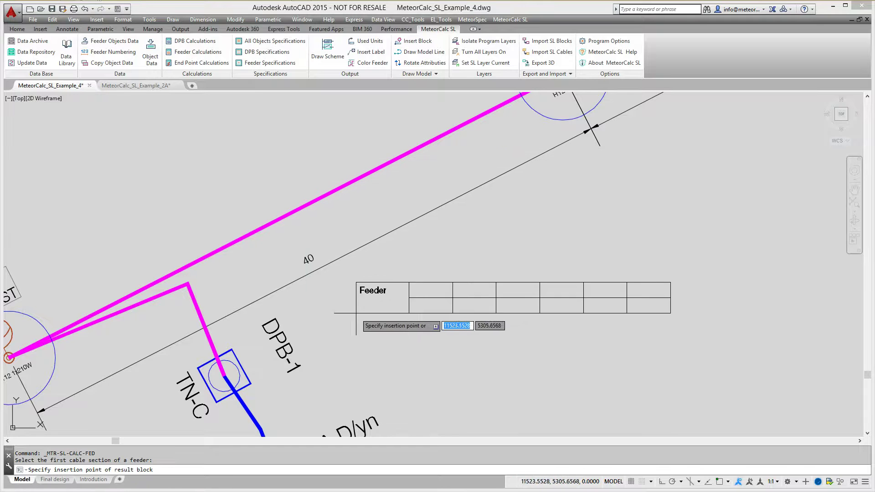
left_click(351, 308)
scroll(392, 166, "down", 2)
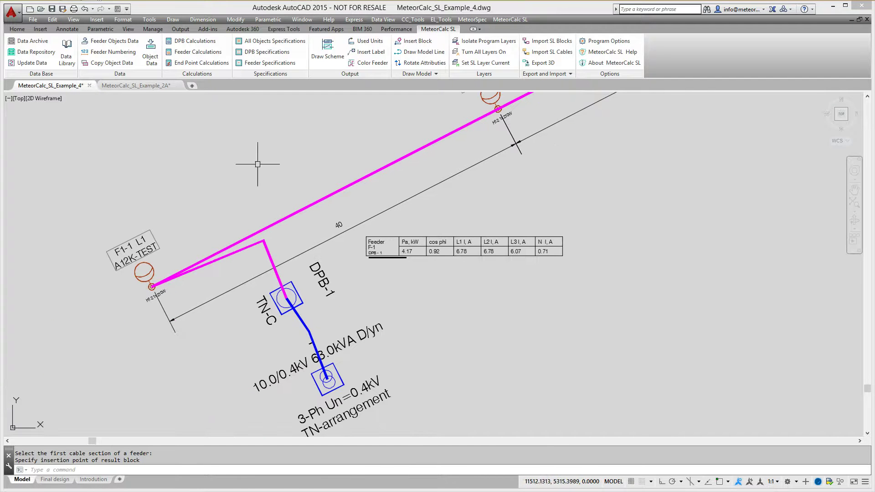
Add the DPB-1 maximum short-circuit table (Ik3 2.098 kA) below the Feeder table.
left_click(191, 41)
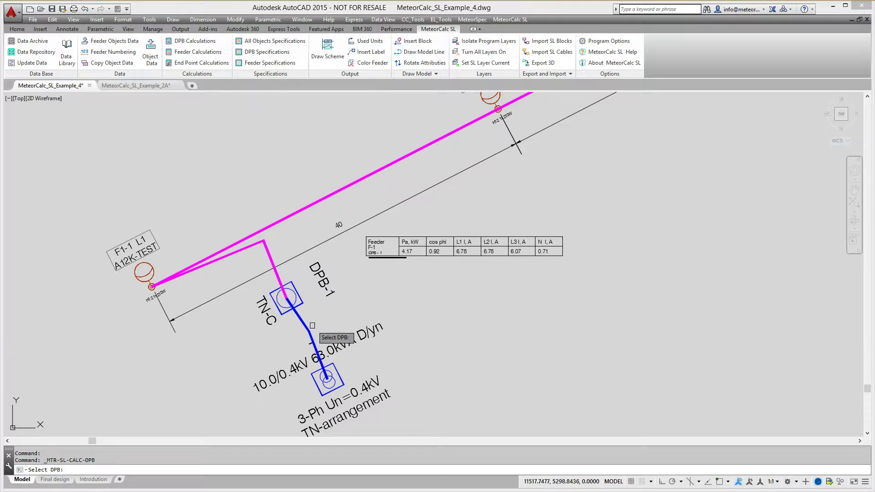
left_click(302, 304)
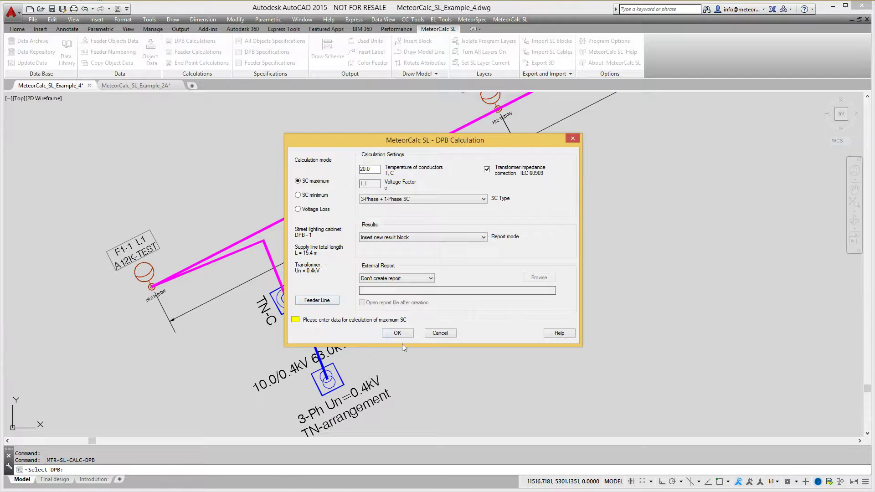
left_click(397, 333)
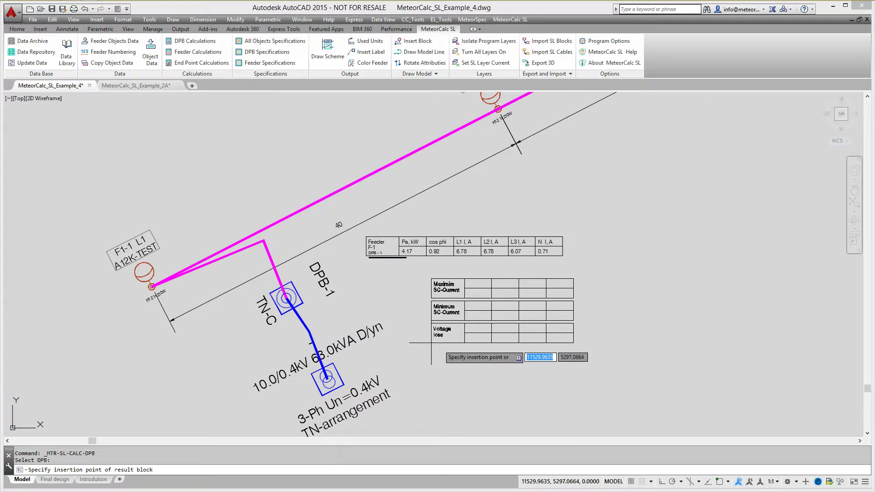
left_click(420, 339)
scroll(436, 340, "up", 2)
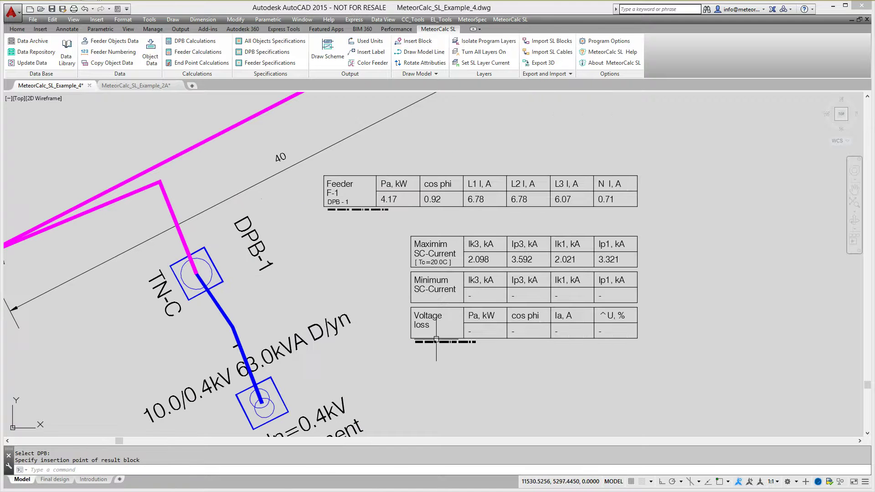
Add the DPB-1 minimum short-circuit table (Ik3 1.719 kA).
key("Return")
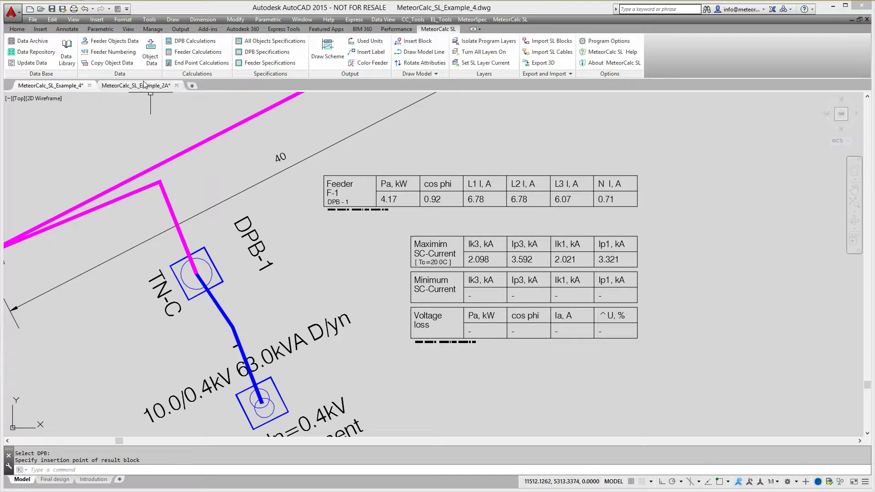
left_click(214, 257)
left_click_drag(381, 138, 178, 117)
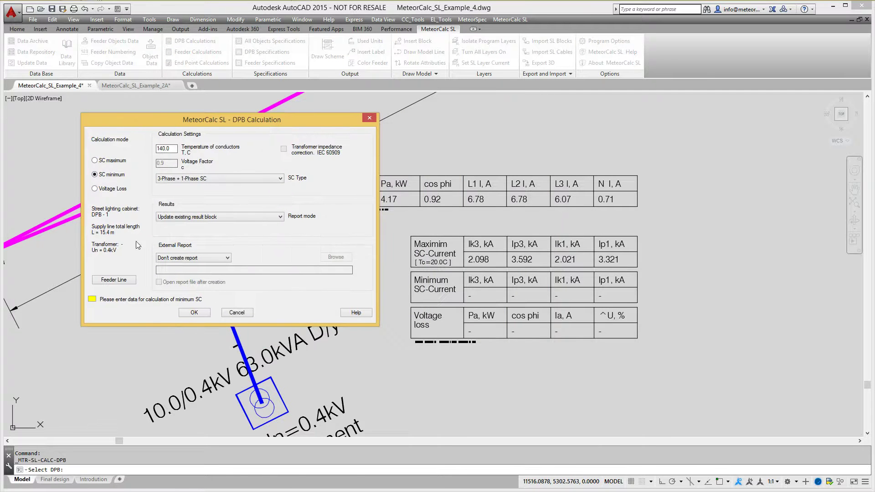
left_click(195, 313)
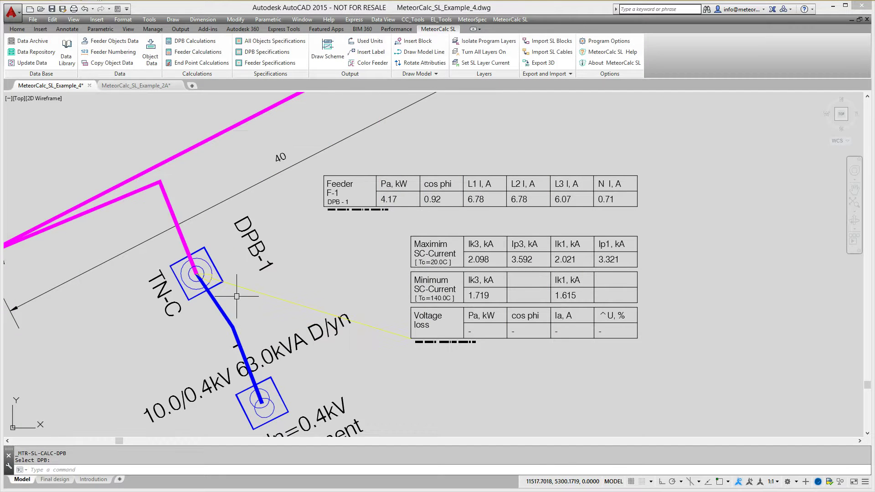
Add the DPB-1 voltage loss table showing 0.08%.
left_click(214, 258)
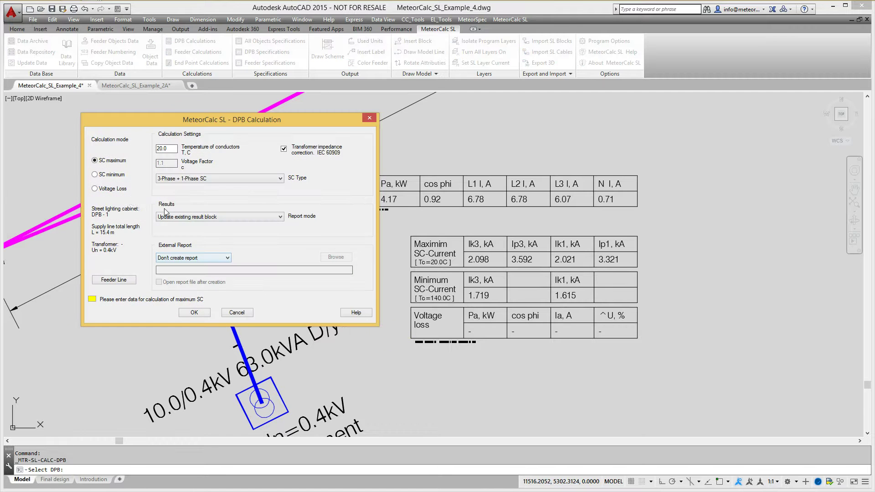
left_click(113, 190)
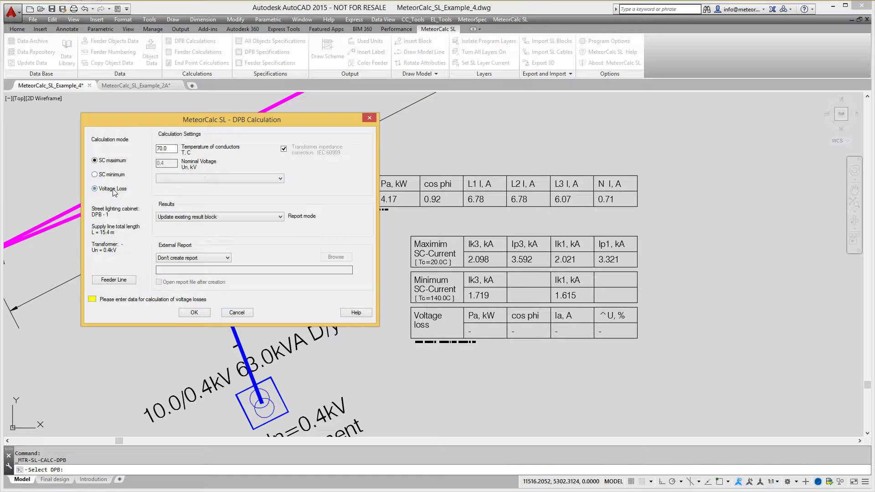
left_click(200, 315)
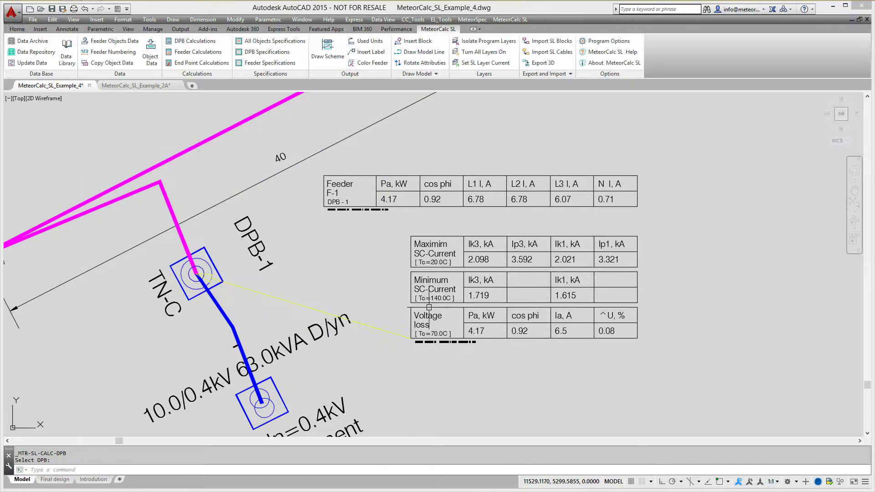
scroll(590, 308, "up", 2)
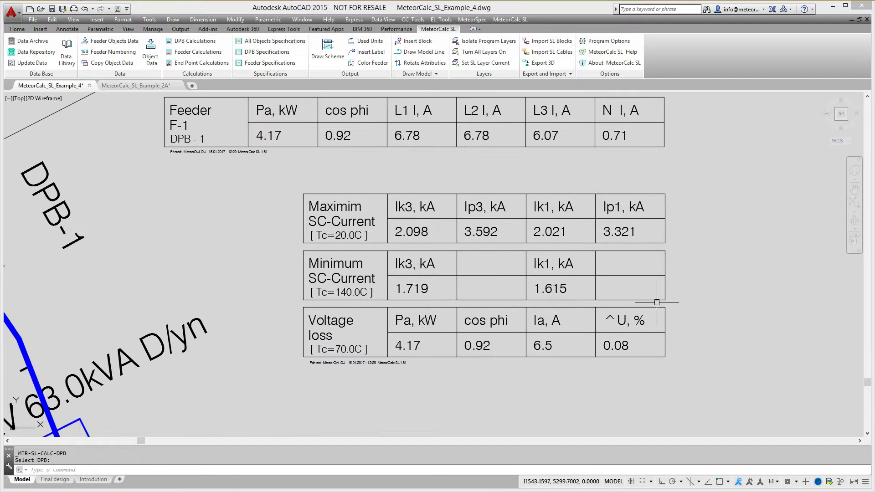
Zoom to extents and save the drawing.
type("x")
key("Return")
key("ctrl+s")
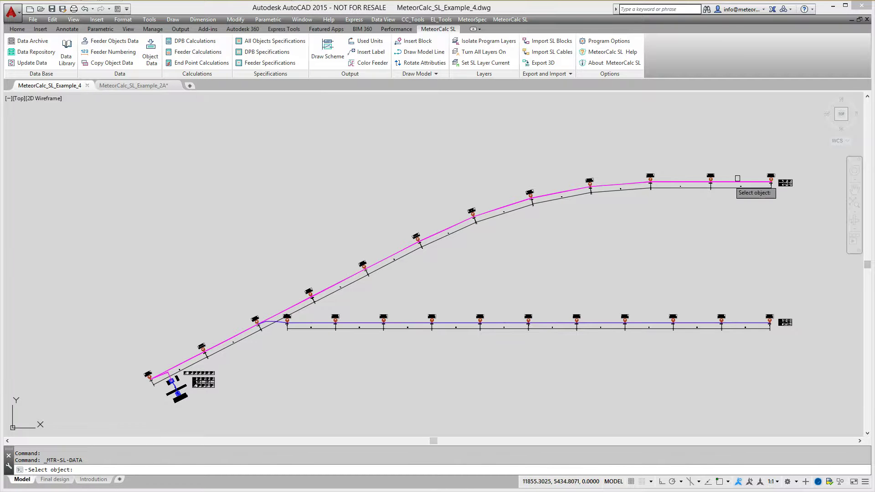
Add an earthing device to pole F1-8 (A12K-TEST), then zoom out to the whole layout.
left_click(771, 178)
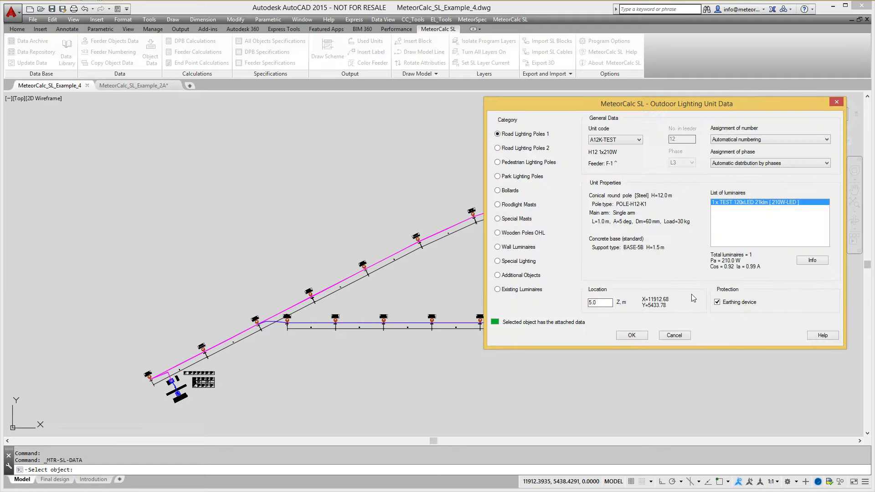
left_click(632, 335)
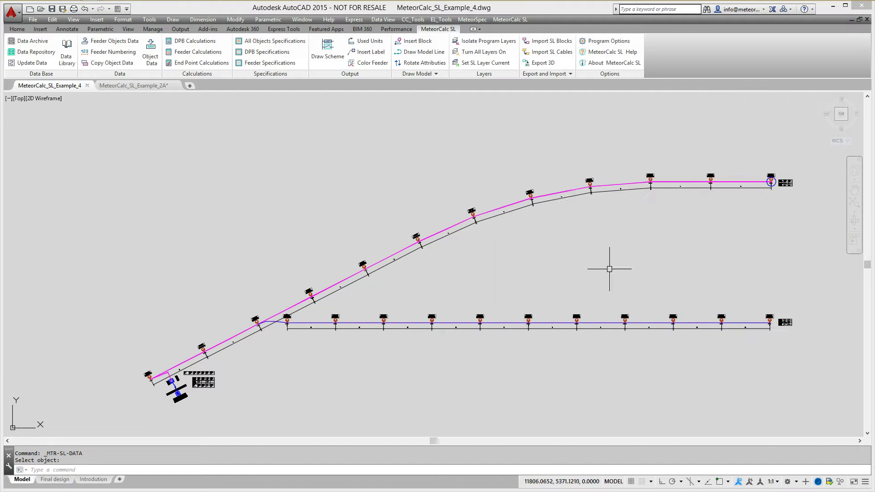
scroll(543, 196, "up", 4)
scroll(543, 196, "up", 6)
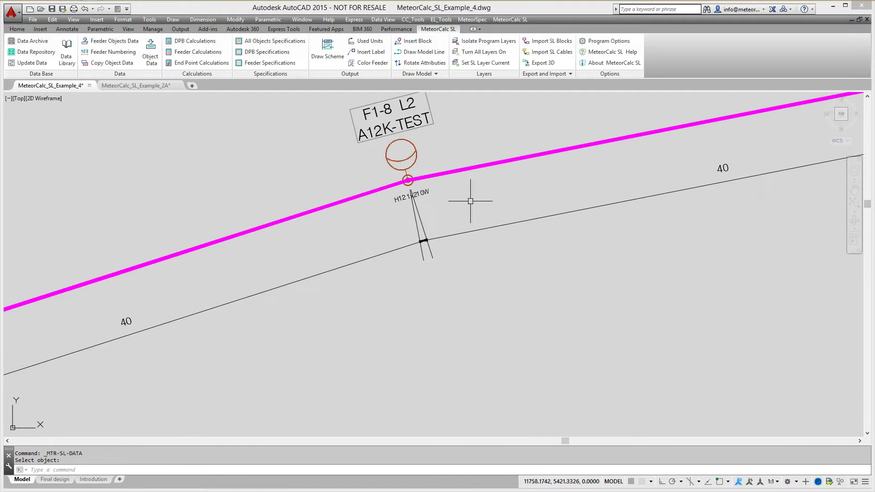
left_click(409, 126)
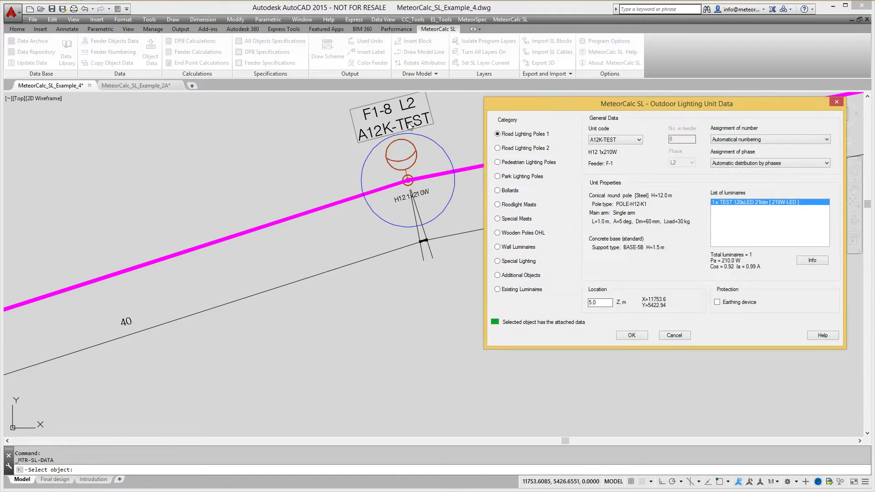
left_click_drag(548, 105, 555, 146)
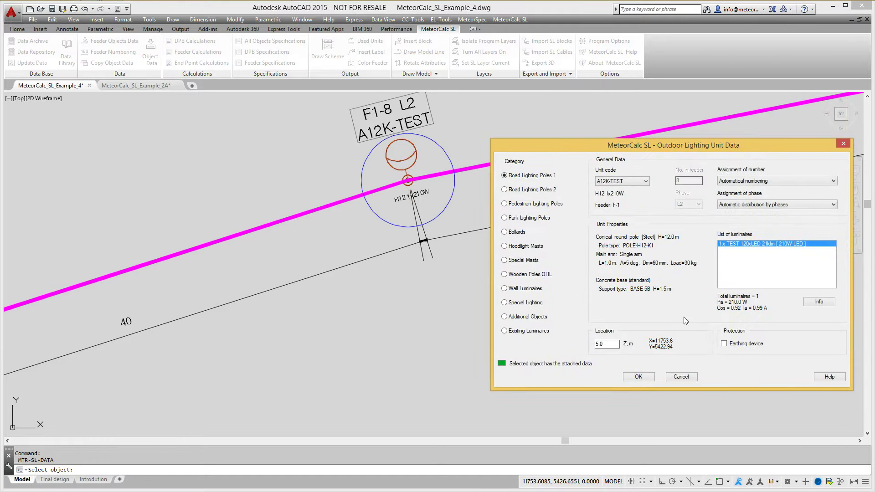
left_click(627, 373)
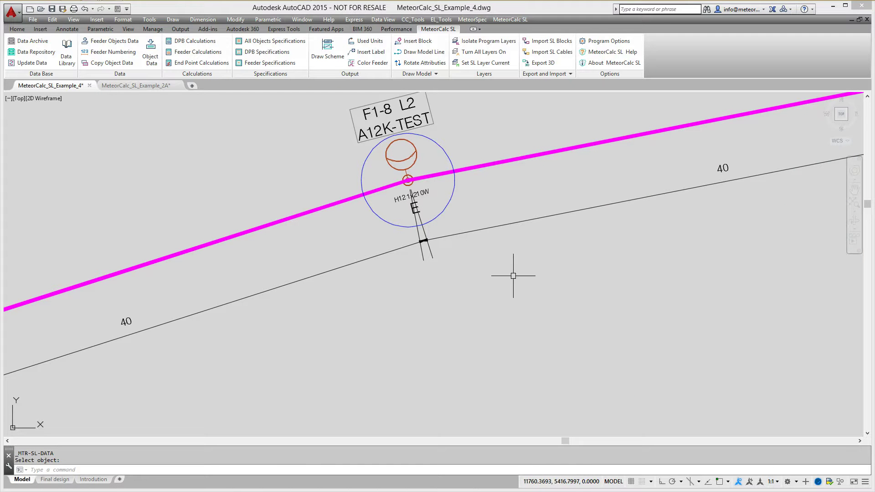
type("zx")
key("Return")
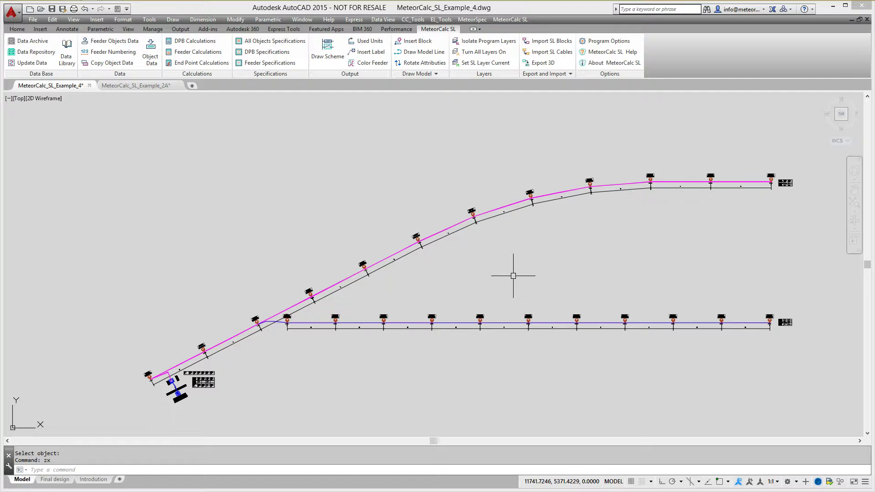
type("vv")
key("Return")
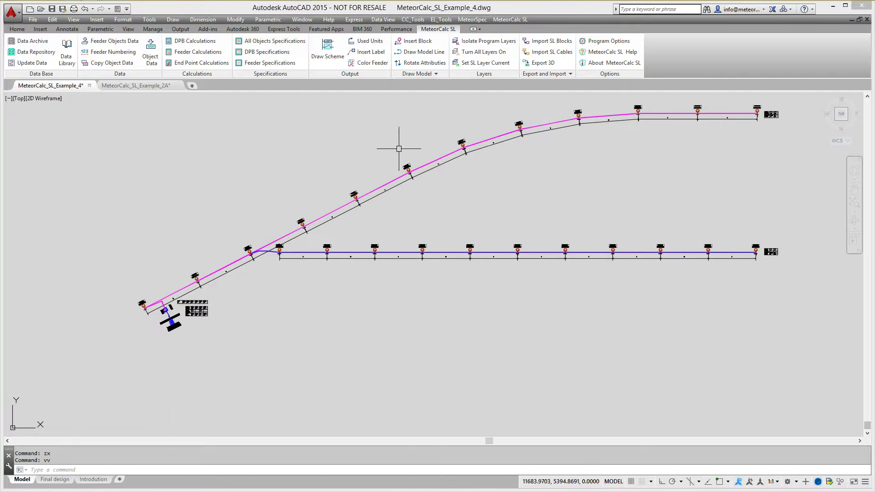
Draw the magenta feeder's single-line scheme below the layout with its result block.
left_click(331, 57)
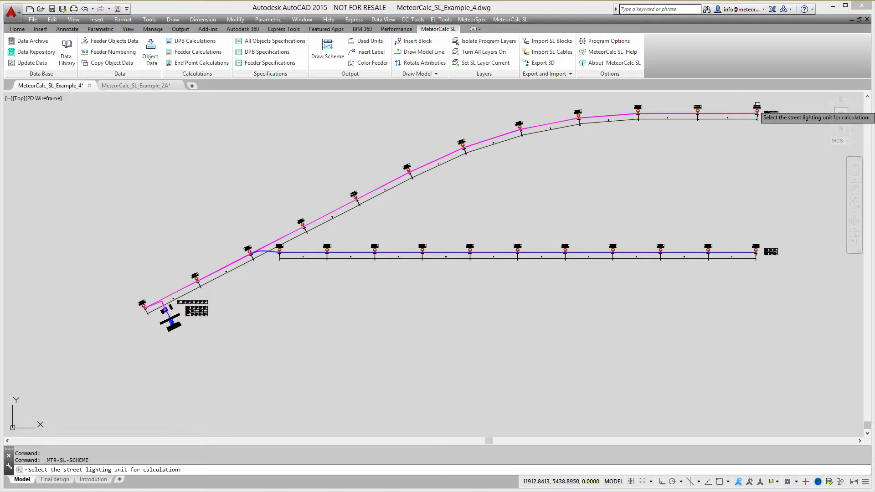
left_click(757, 112)
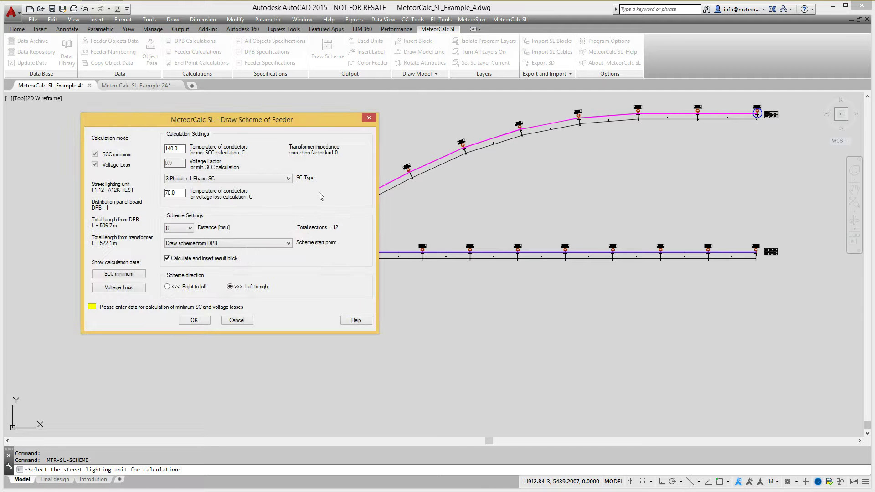
left_click(194, 321)
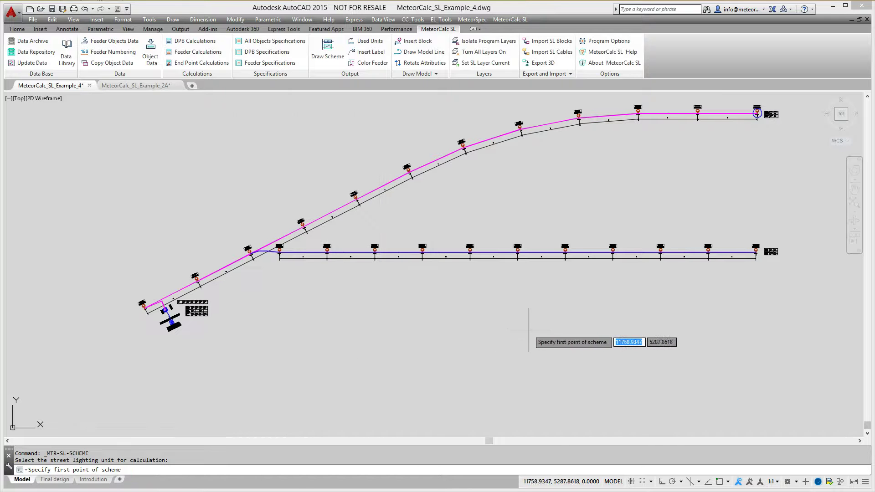
left_click(540, 331)
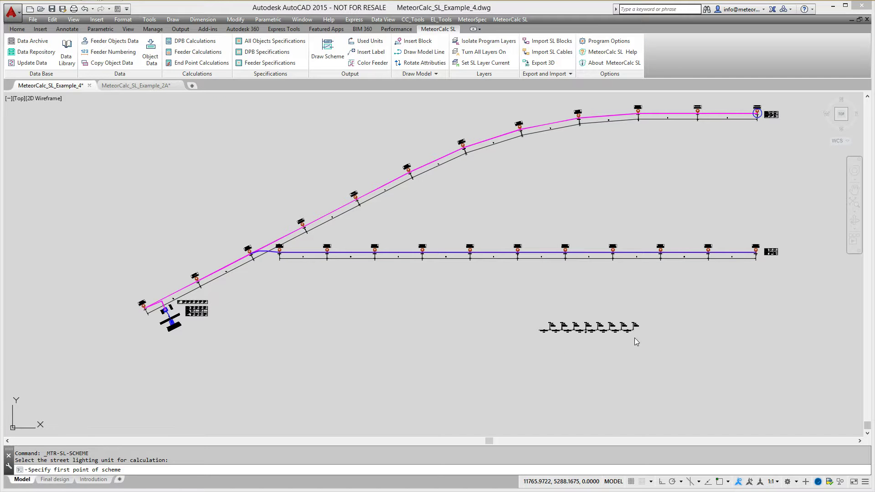
left_click(703, 324)
Draw the blue feeder's branch scheme beneath the main one with its result block.
key("Return")
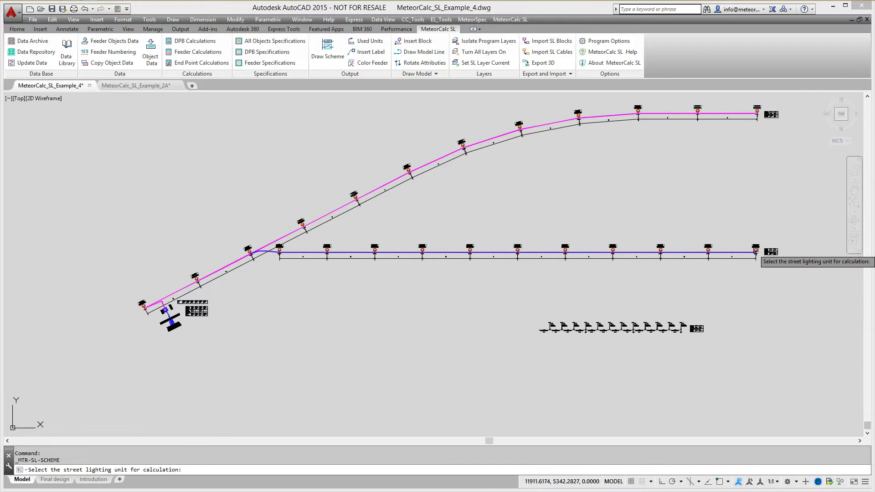
left_click(756, 257)
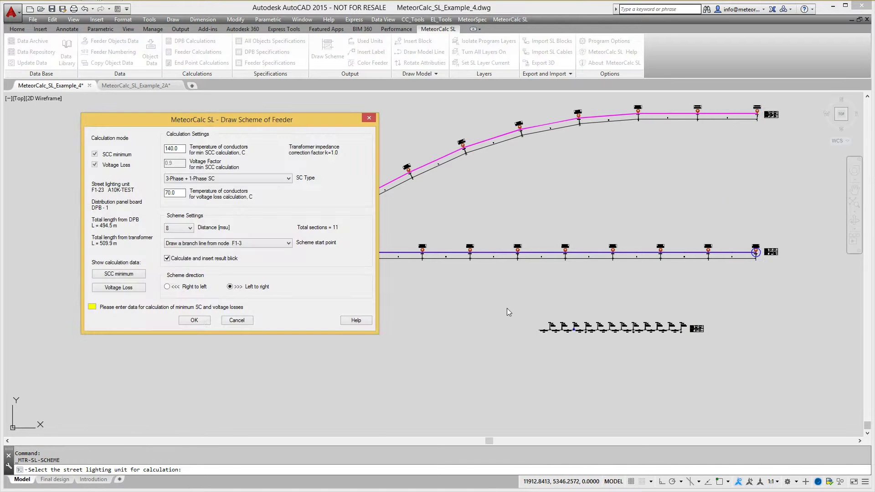
left_click(194, 320)
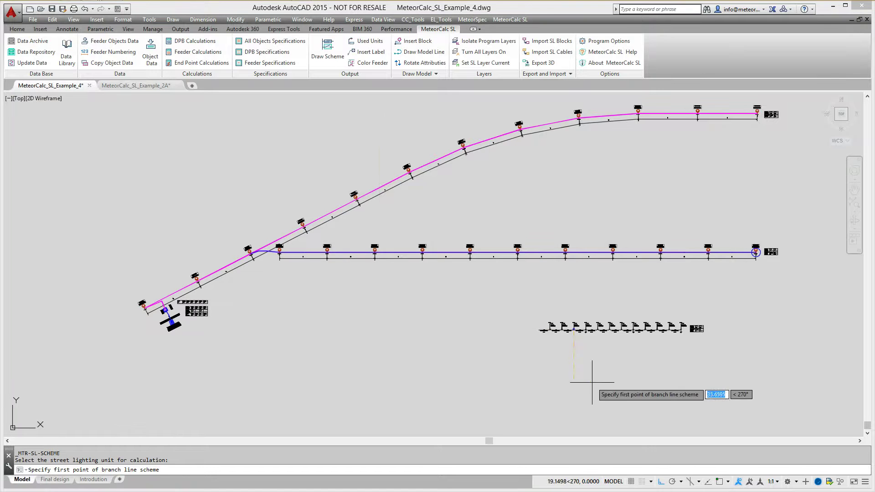
left_click(578, 358)
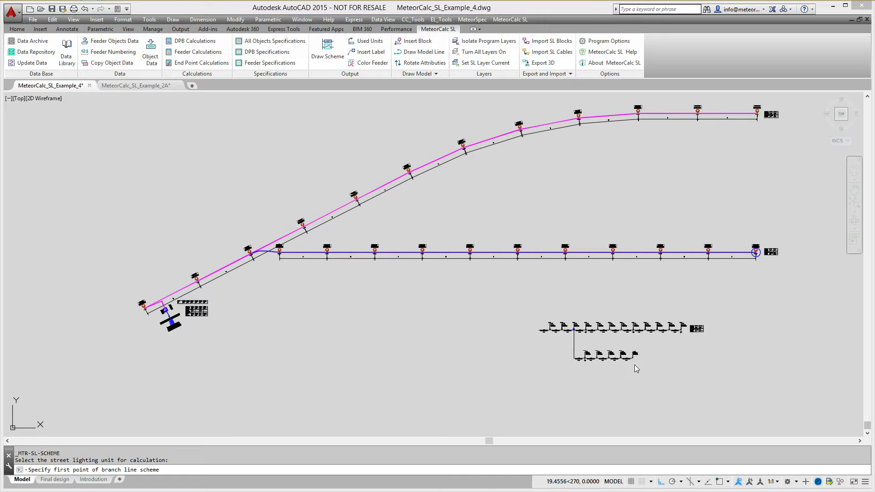
left_click(692, 363)
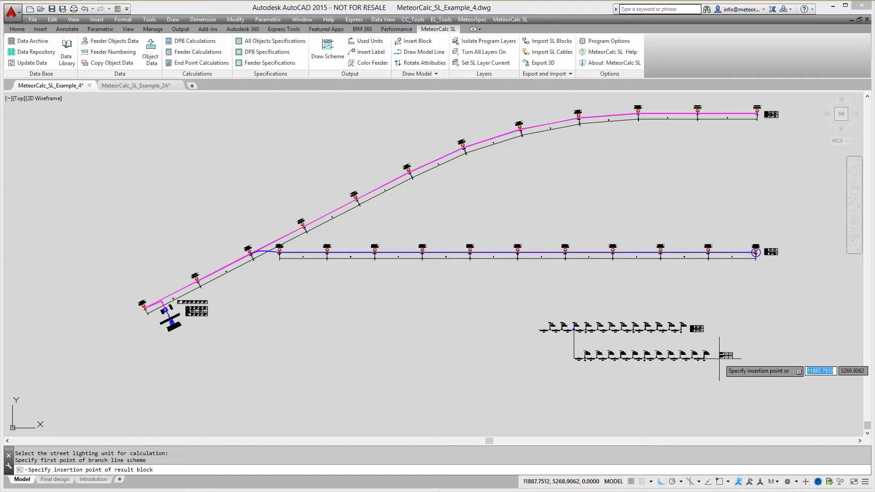
left_click(670, 351)
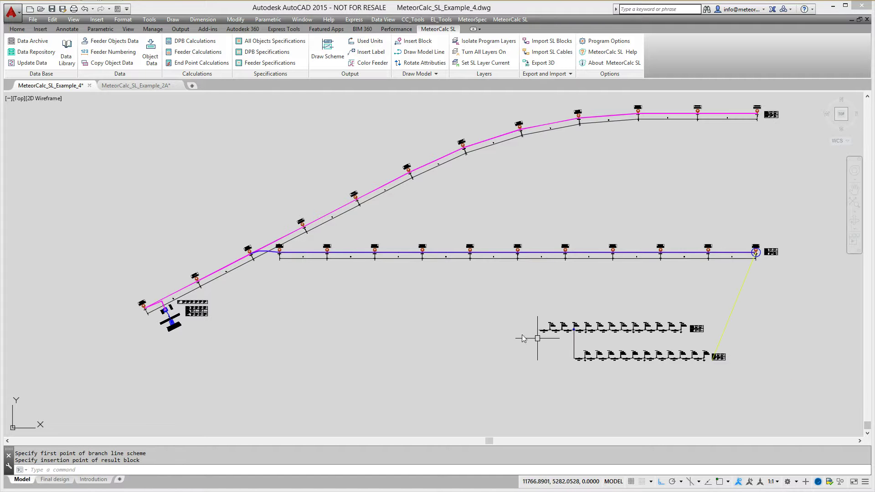
type("c")
key("Return")
Copy the F-1 Feeder table from its right edge to the main scheme's start point.
left_click(196, 307)
scroll(209, 302, "up", 10)
key("Return")
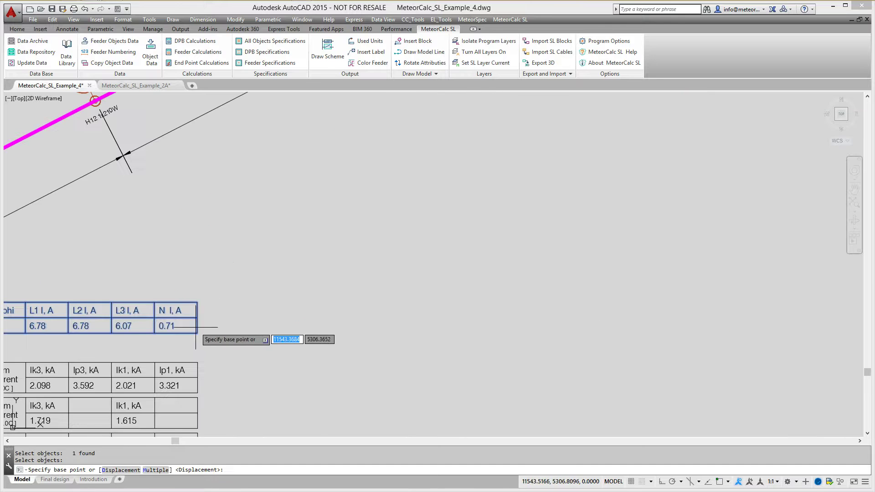
key("F3")
left_click(196, 317)
scroll(195, 307, "down", 10)
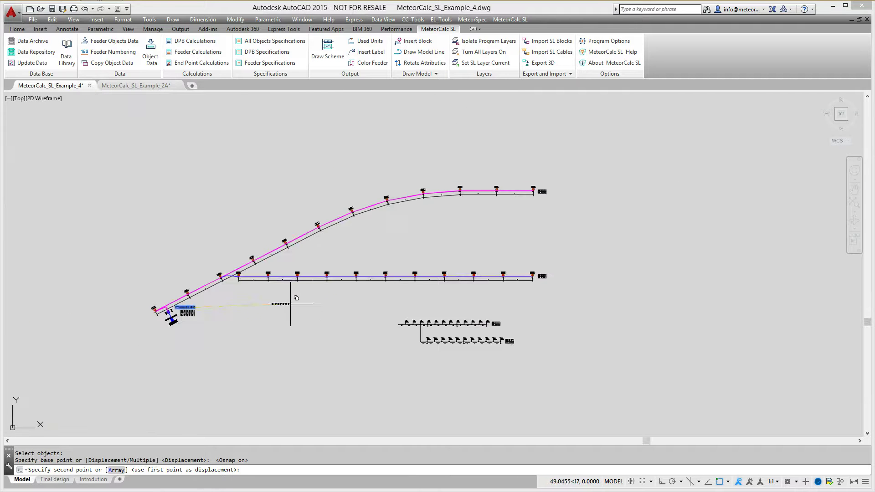
scroll(391, 319, "up", 9)
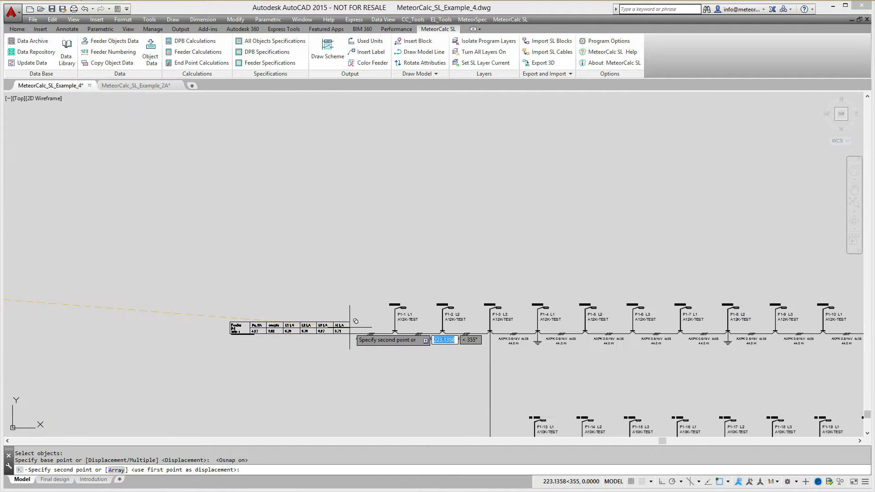
left_click(357, 324)
scroll(366, 304, "down", 2)
type("zx")
key("Return")
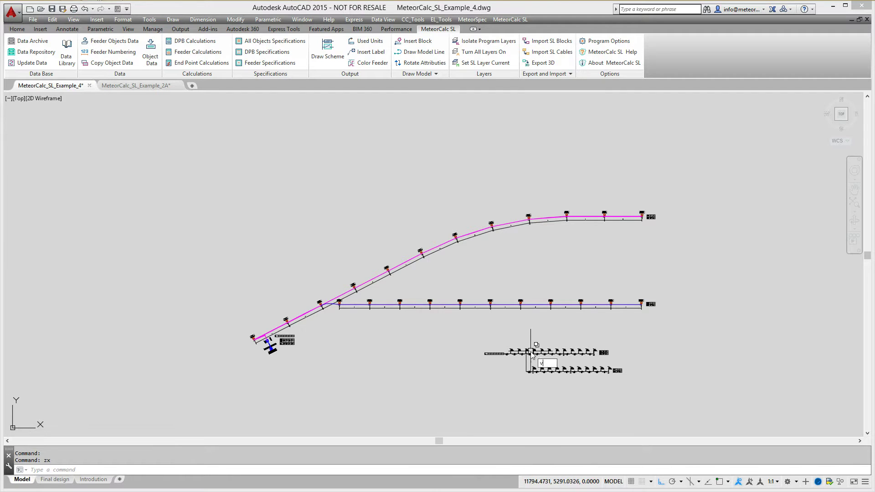
scroll(529, 360, "up", 2)
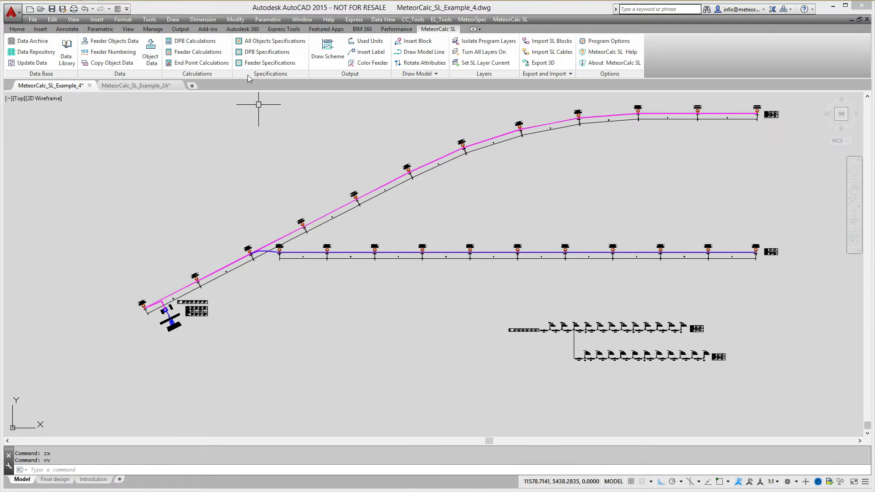
Place Outdoor Lighting Units and Pole Supports specification tables, one below the other.
left_click(271, 41)
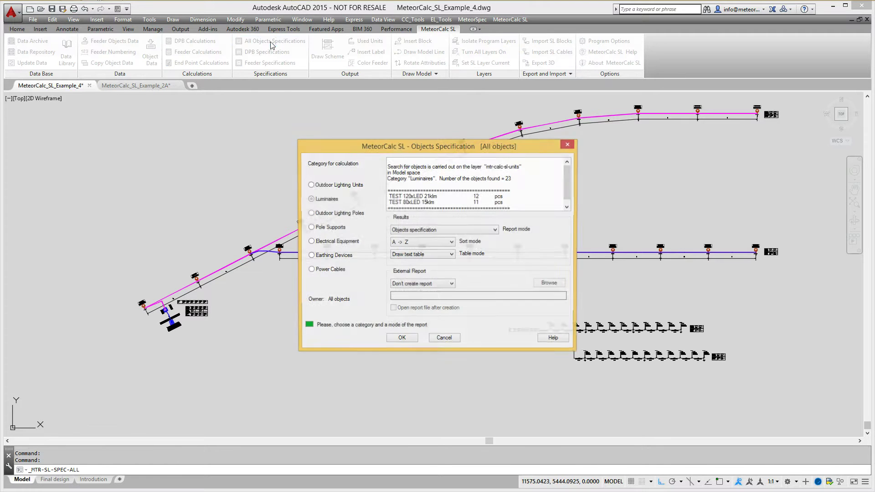
left_click(325, 187)
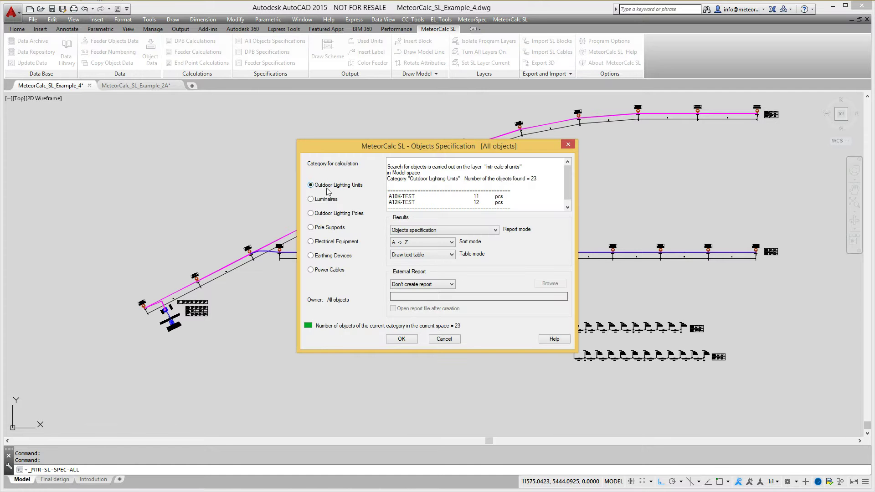
left_click(401, 340)
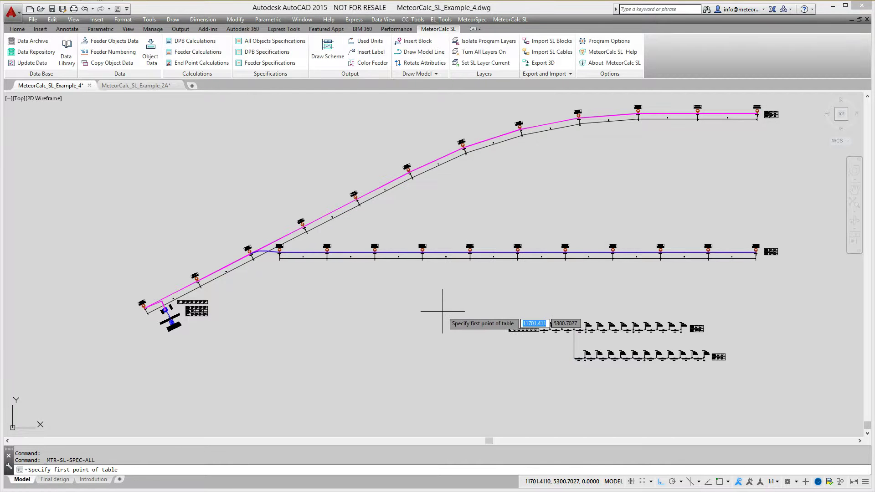
left_click(447, 337)
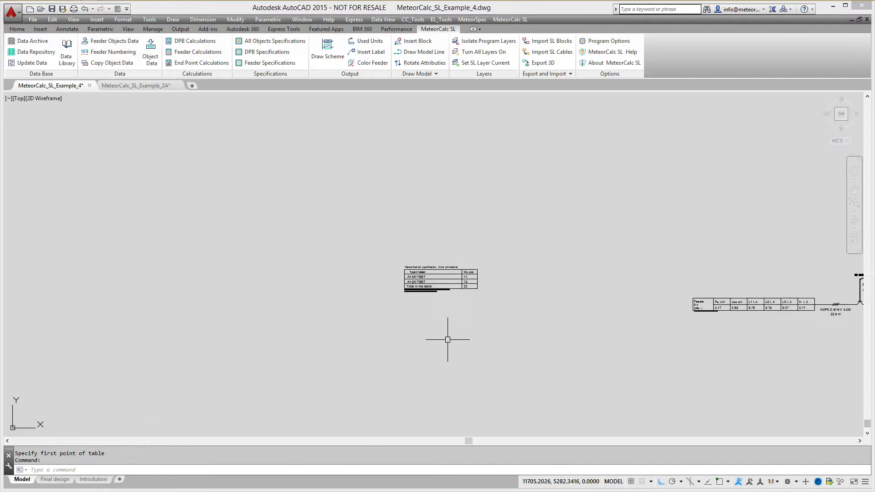
scroll(447, 340, "up", 2)
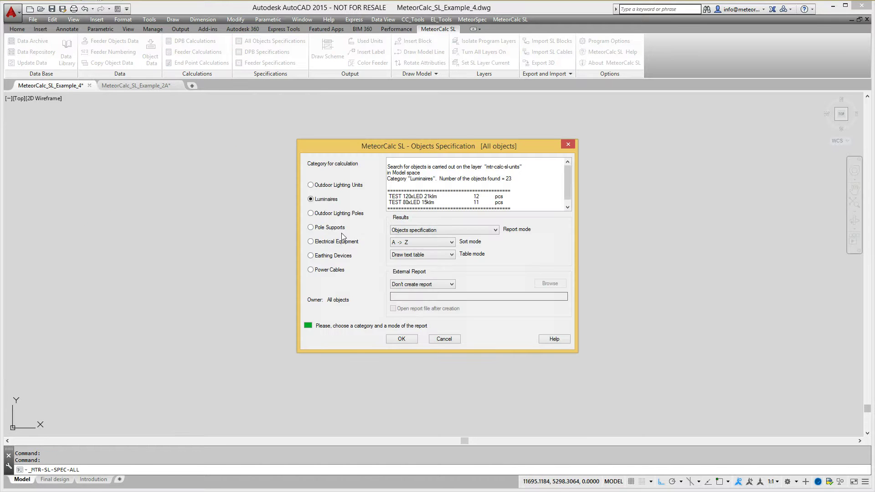
left_click(329, 228)
left_click(402, 340)
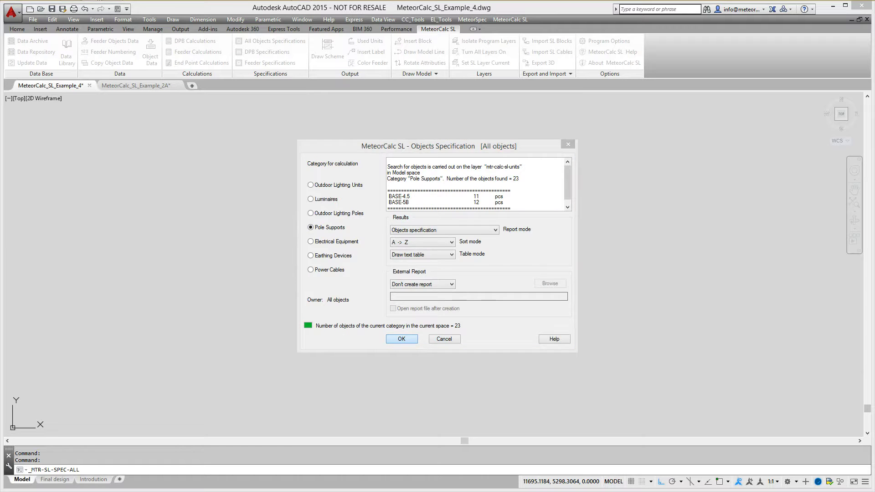
left_click(337, 242)
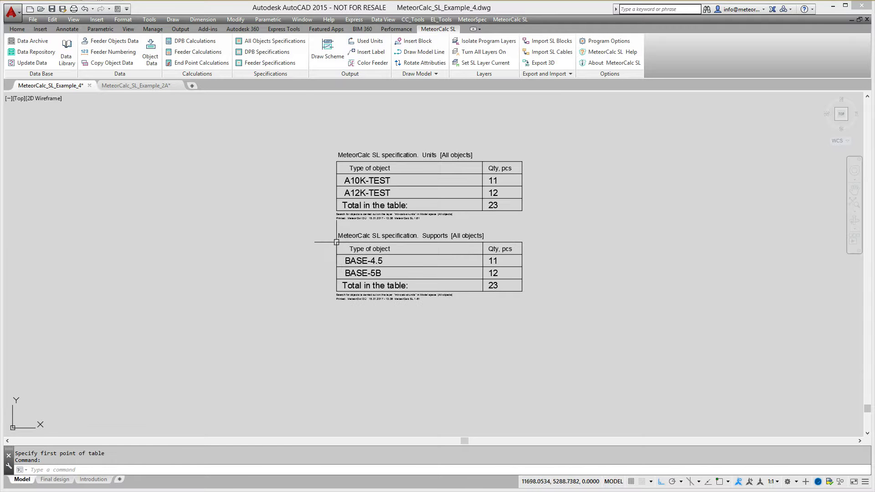
Add Luminaires and Power Cables specification tables below the Supports table.
left_click(272, 41)
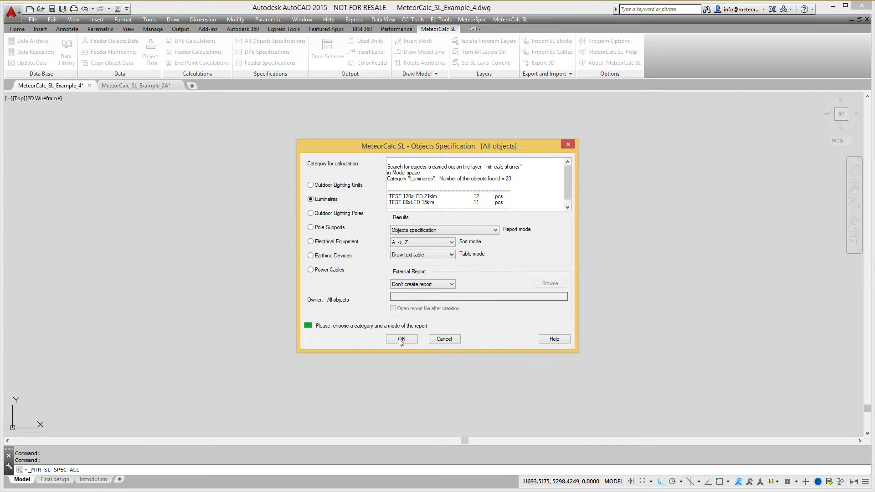
left_click(401, 339)
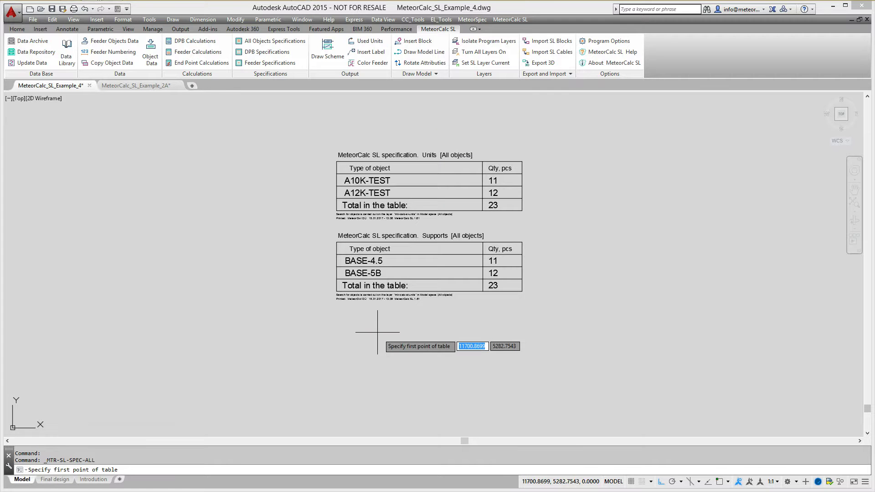
left_click(335, 325)
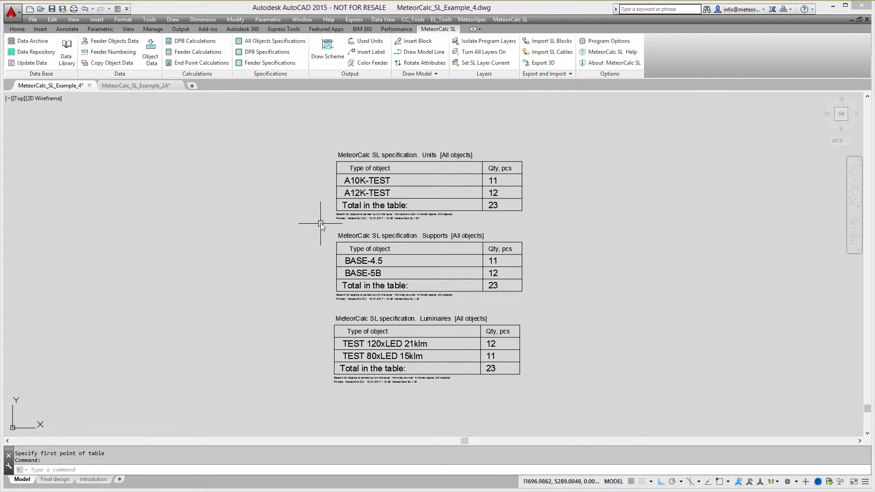
key("Return")
left_click(310, 270)
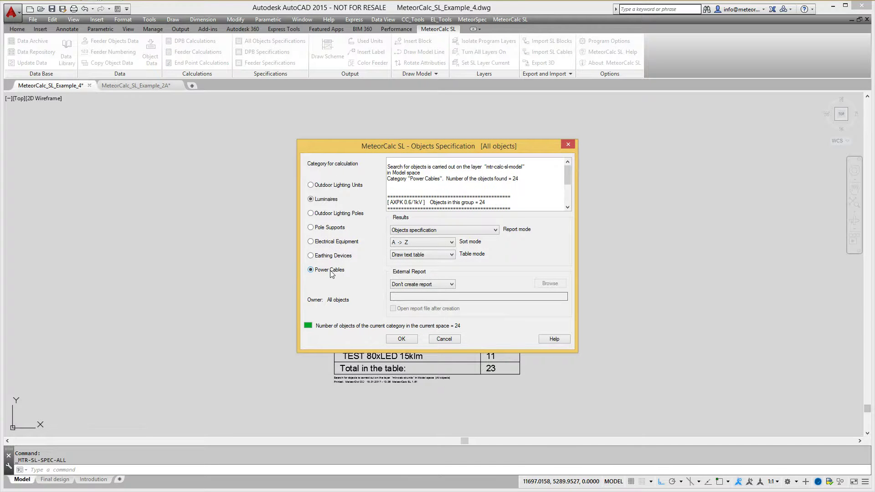
left_click(401, 340)
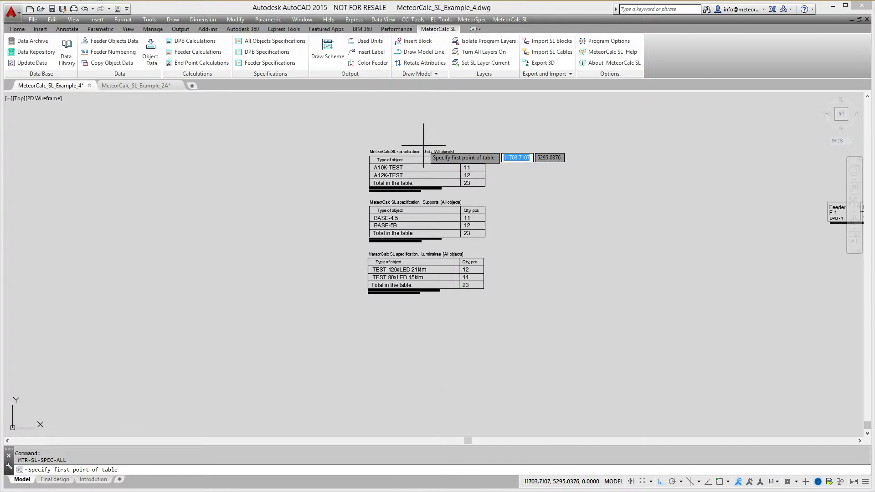
left_click(364, 303)
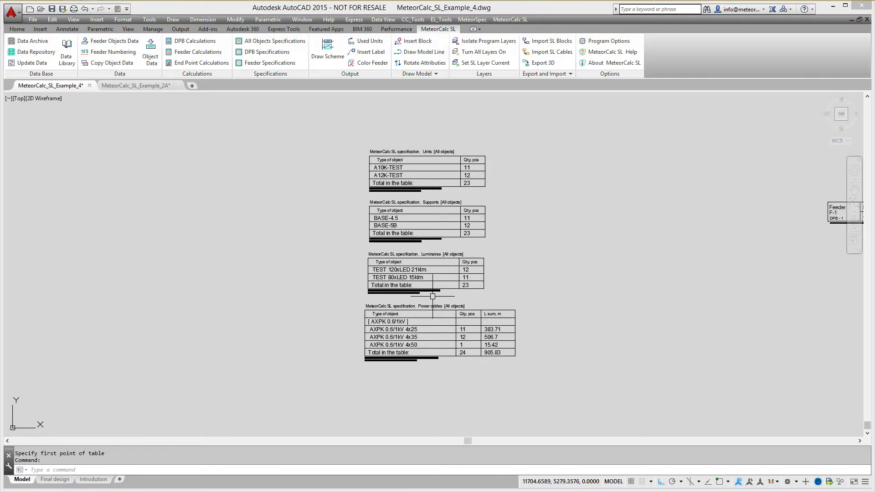
Pan and zoom to frame the four specification tables.
type("p")
key("Return")
mouse_move(571, 263)
left_mouse_down()
mouse_move(477, 257)
mouse_move(445, 273)
mouse_move(395, 277)
left_mouse_up()
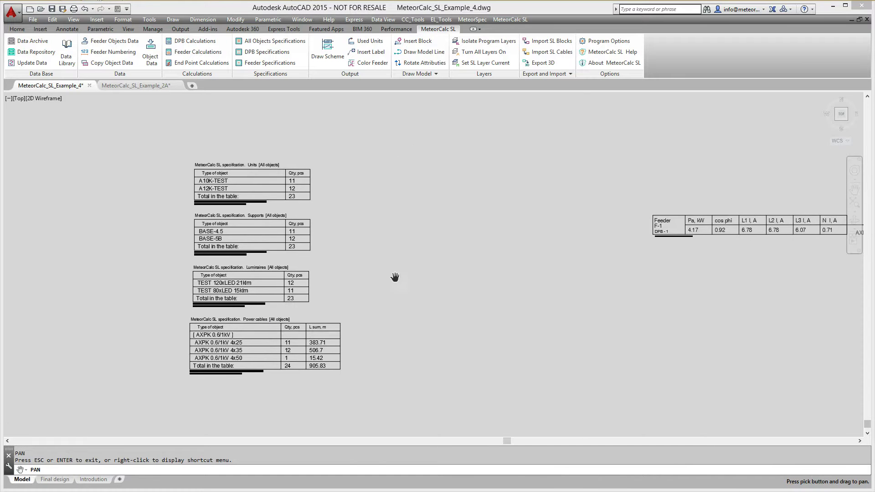
right_click(395, 277)
left_click(419, 306)
left_click_drag(420, 306, 466, 198)
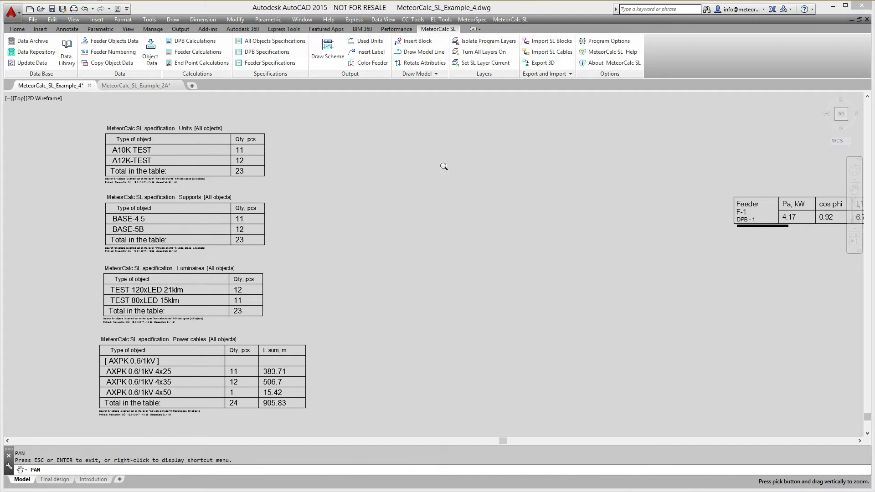
Place the A10K-TEST and A12K-TEST unit data tables right of the specifications and inspect them.
key("Escape")
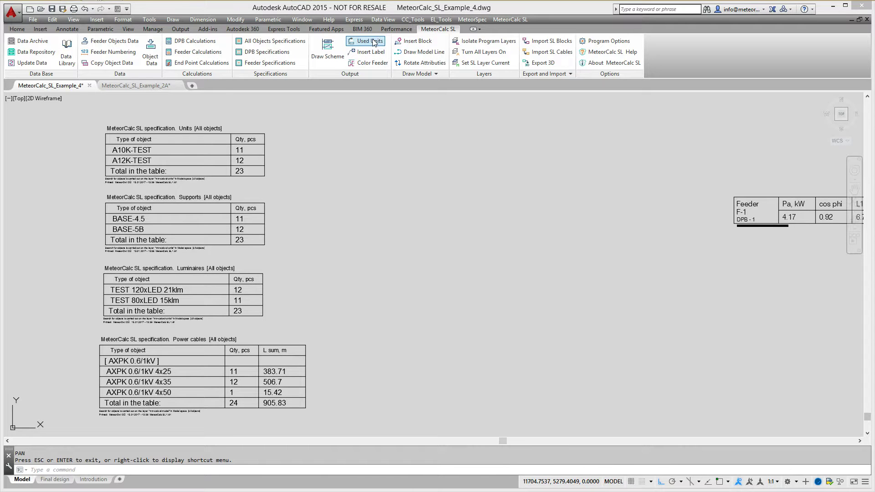
left_click(372, 42)
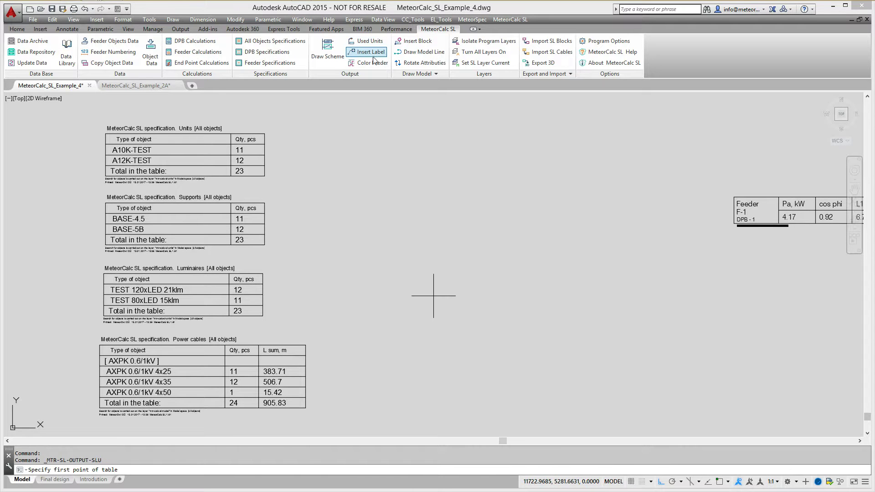
left_click(374, 135)
type("zw")
key("Return")
left_click(686, 416)
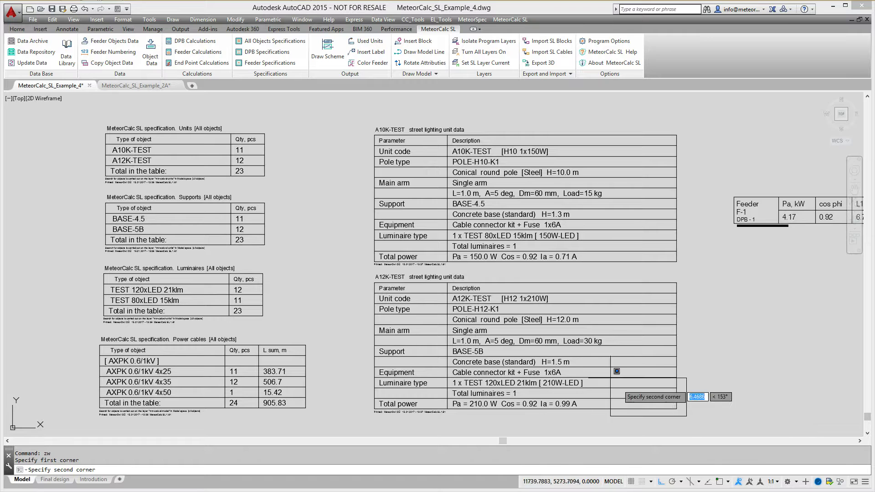
left_click(359, 266)
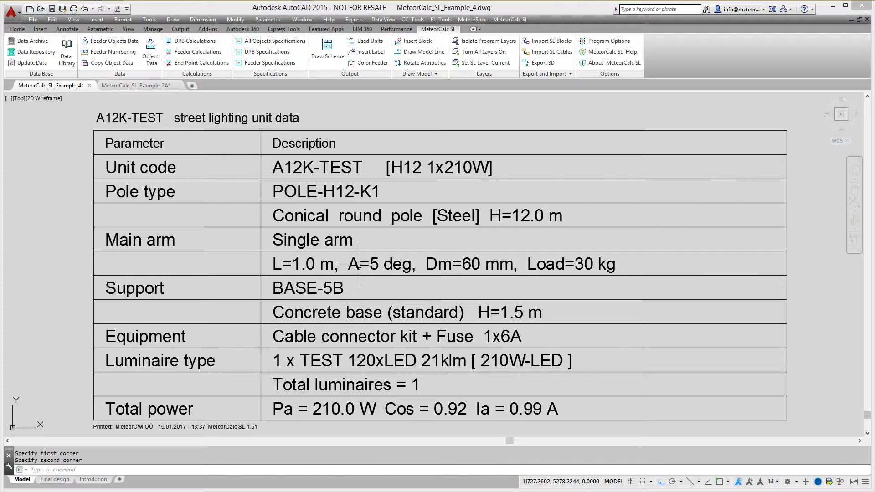
type("vv")
key("Return")
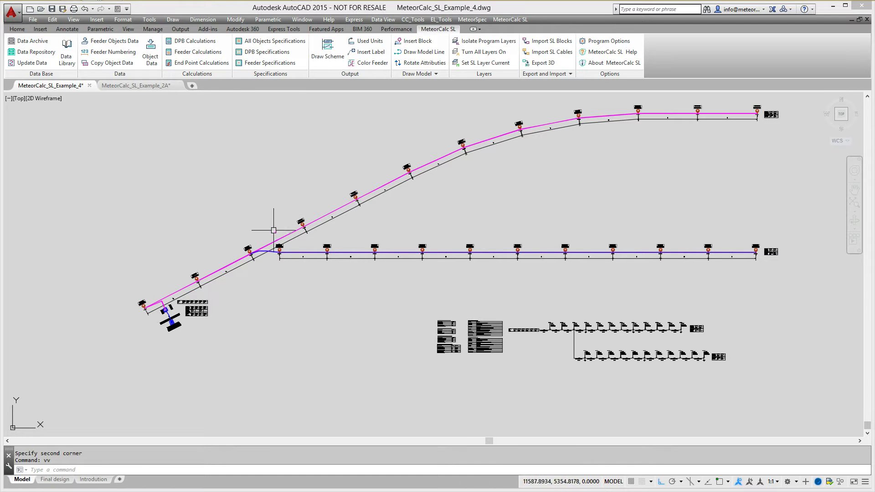
Place a DPB - 1 Objects explication table for Outdoor Lighting Units left of the existing tables.
left_click(265, 52)
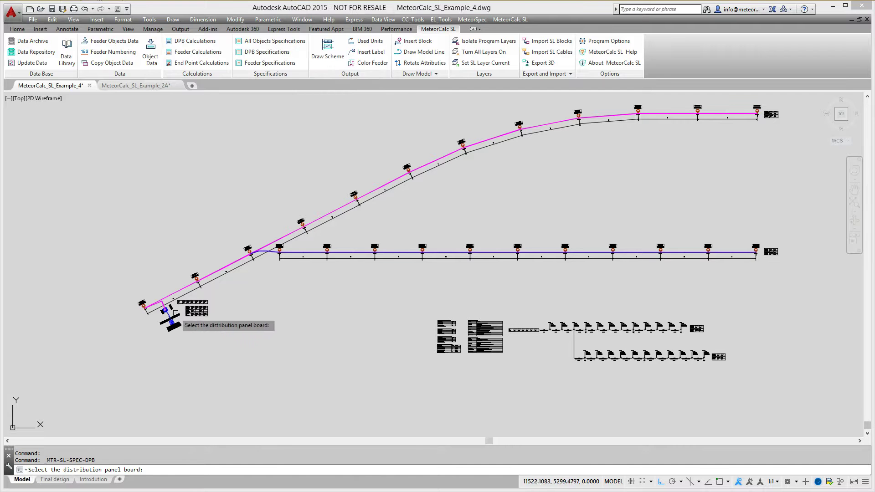
left_click(171, 321)
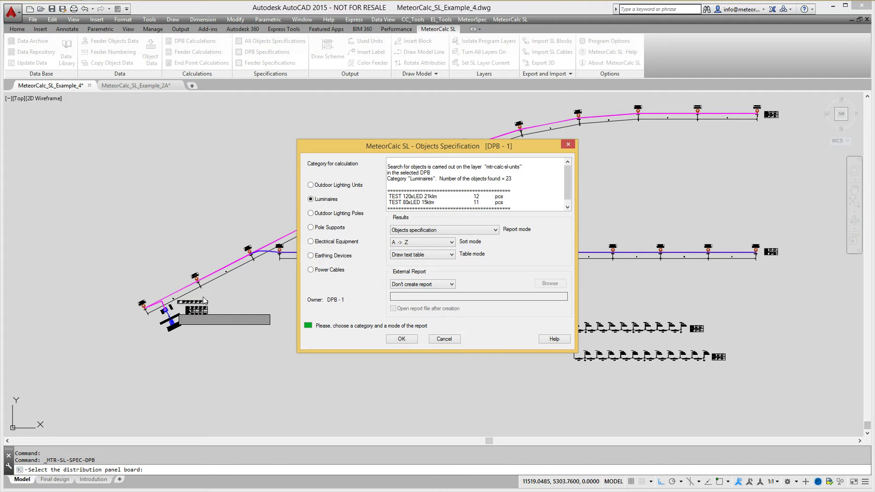
left_click(333, 186)
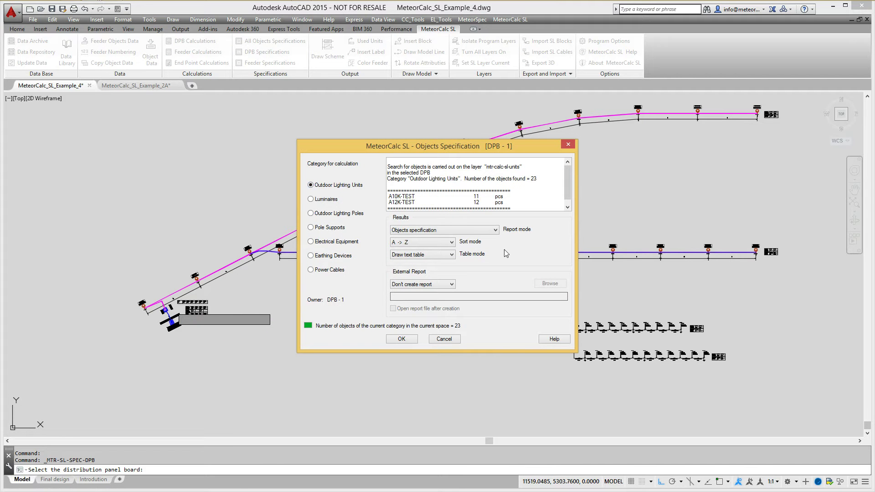
left_click(495, 230)
left_click(458, 245)
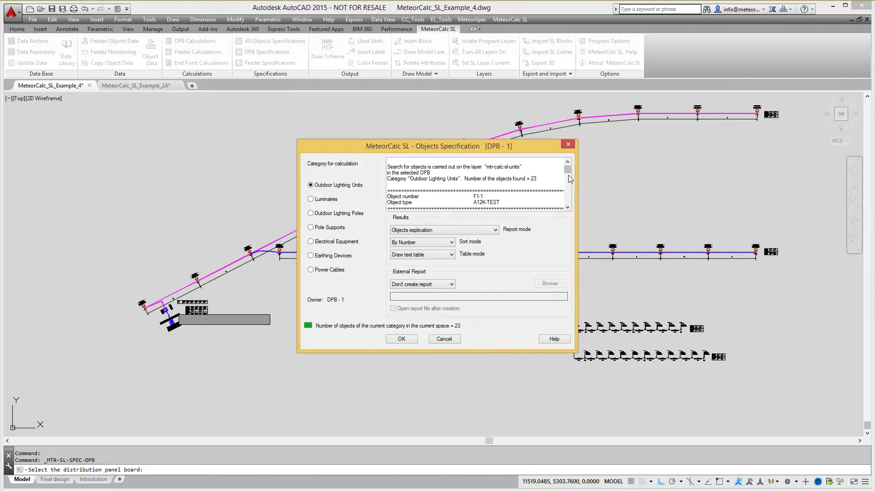
left_click_drag(568, 173, 568, 191)
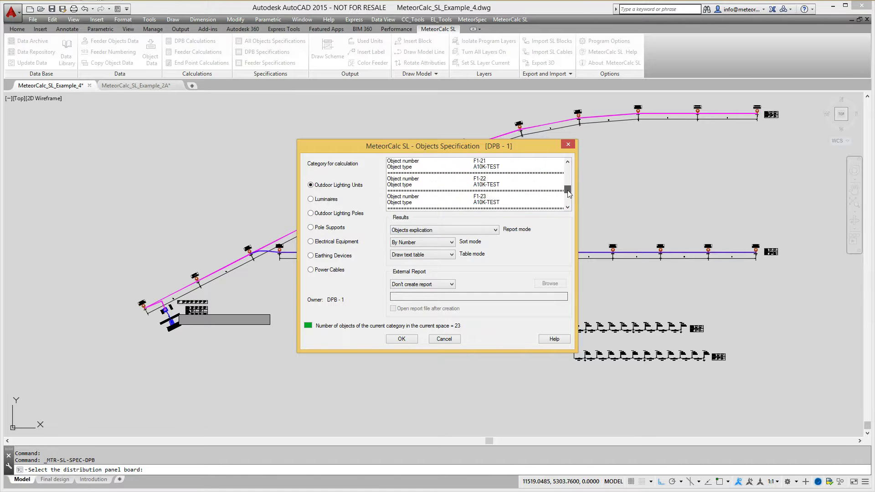
left_click(403, 340)
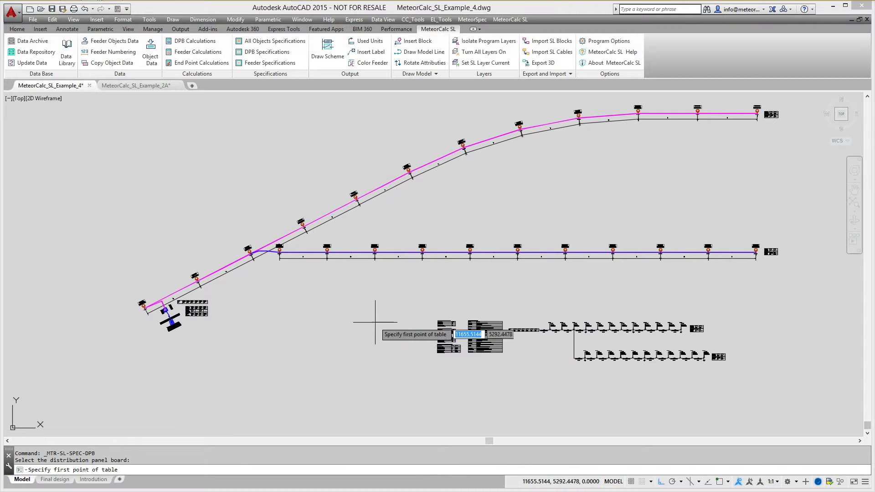
left_click(376, 322)
Zoom in to check the explication table, then return to the drawing overview.
type("zw")
key("Return")
left_click(416, 356)
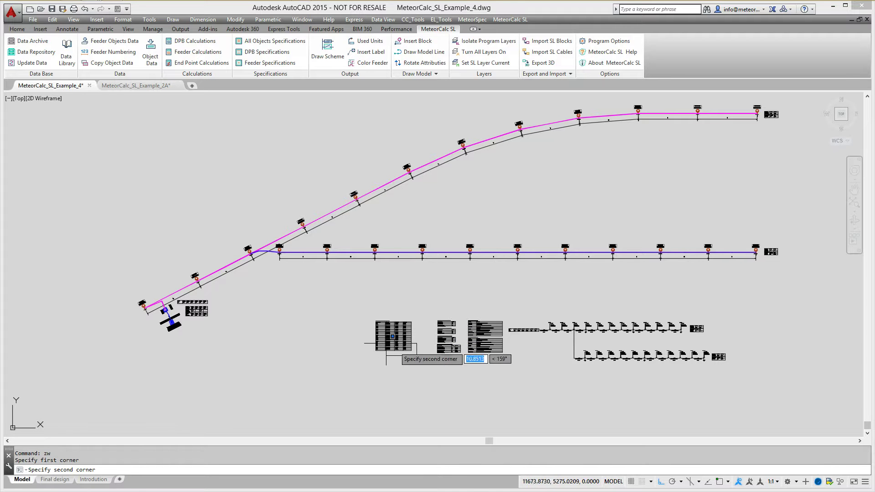
left_click(373, 323)
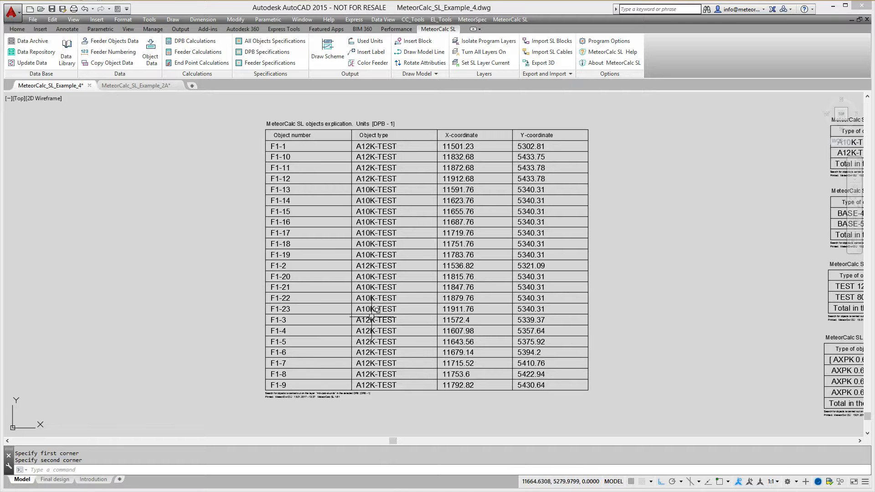
type("vv")
key("Return")
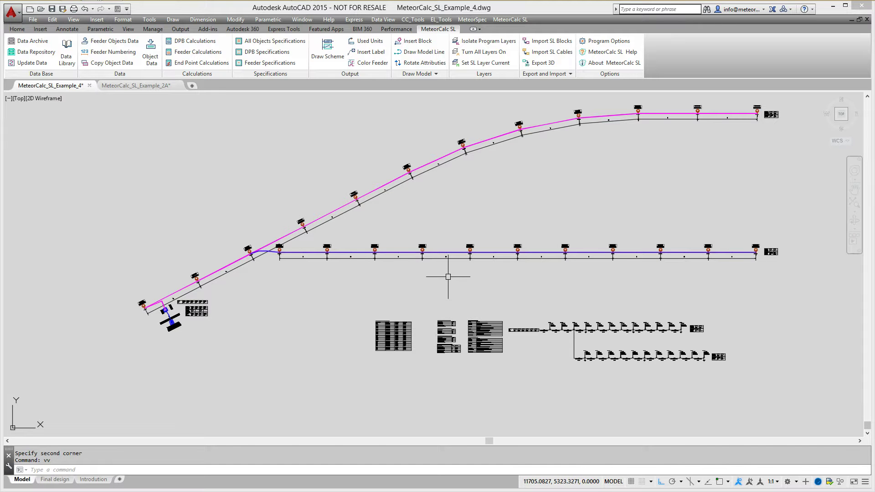
Undo the last action and turn on all drawing layers.
type("u")
key("Return")
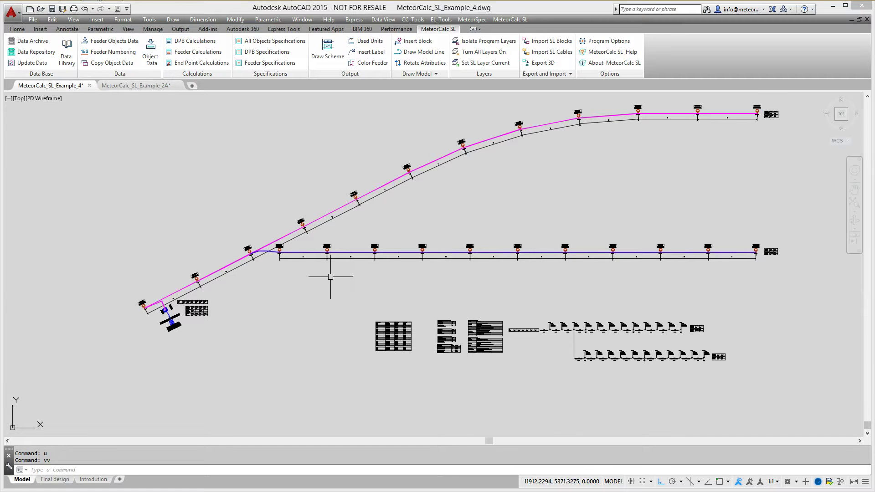
left_click(480, 54)
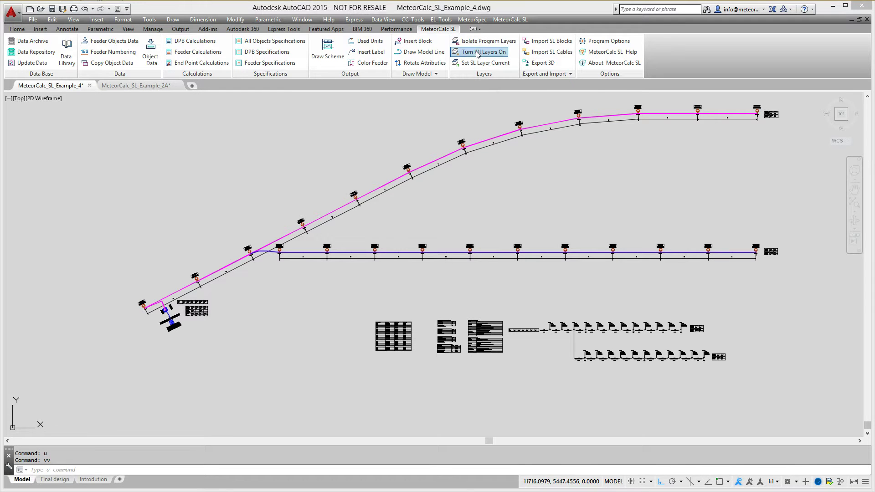
scroll(269, 230, "up", 5)
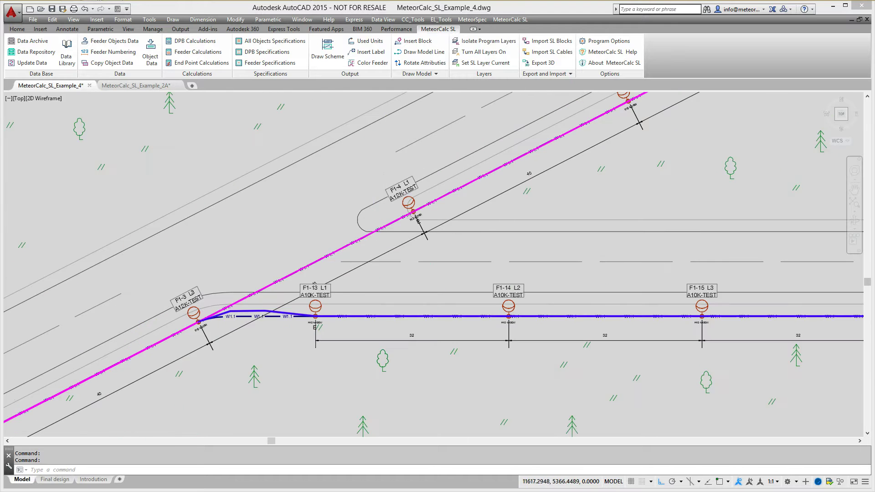
scroll(470, 160, "up", 2)
scroll(451, 153, "down", 2)
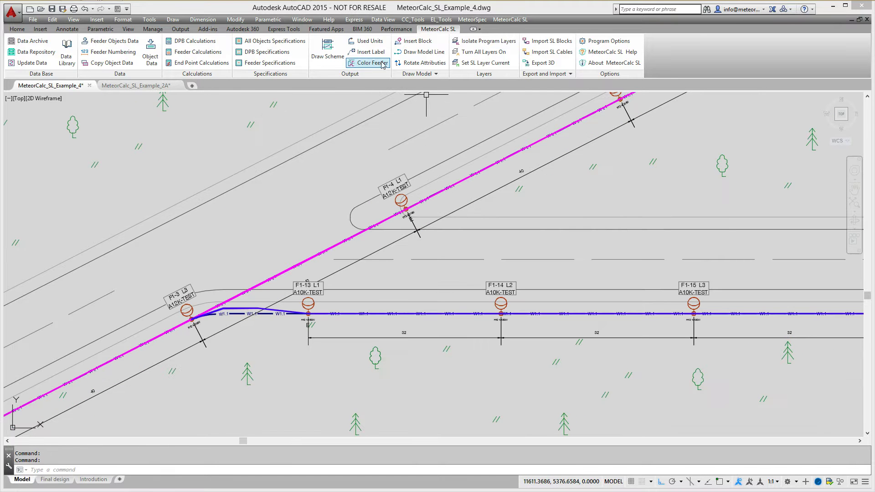
Label two magenta feeder sections with AXPK 0.6/1kV 4x35 cable labels (L=40.0 m, 44.0 m).
left_click(370, 52)
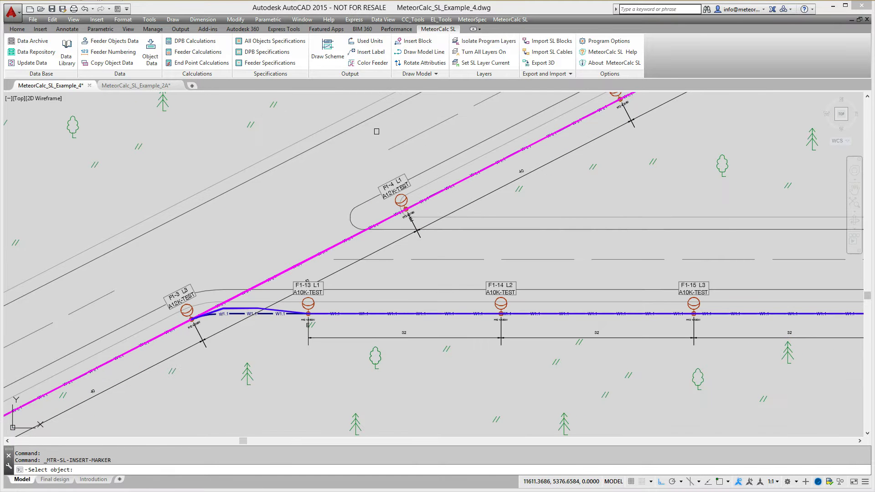
left_click(473, 172)
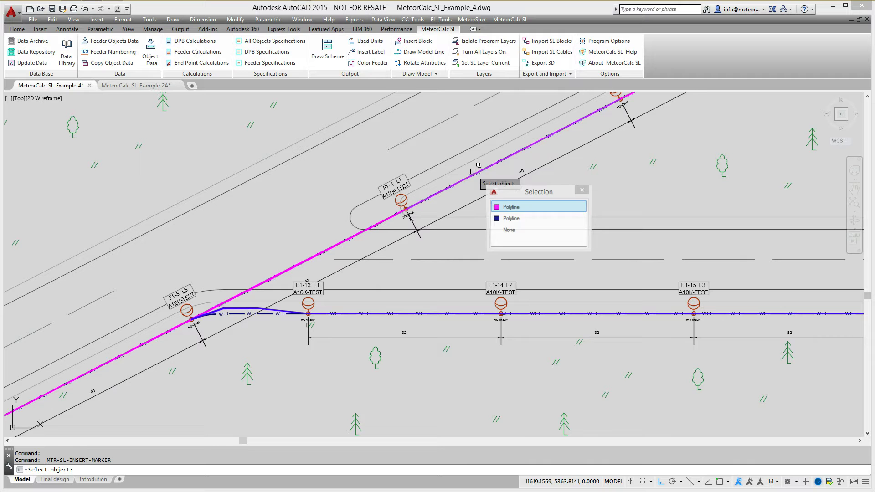
left_click(424, 144)
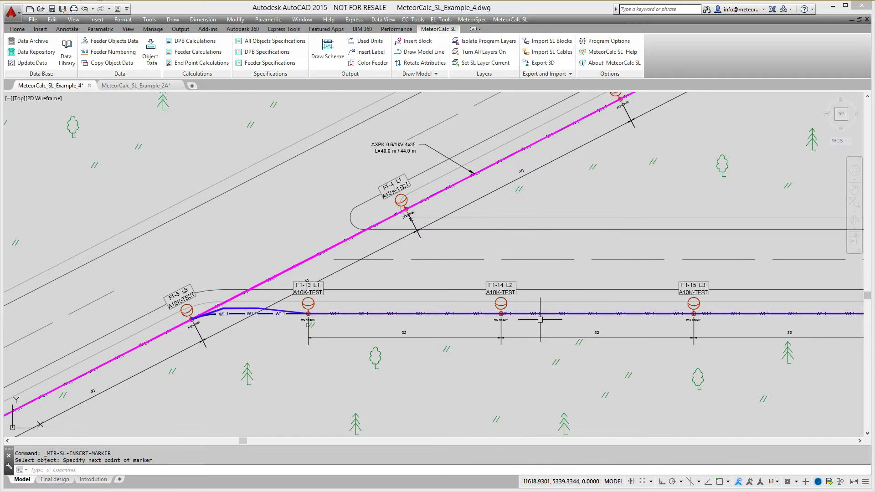
key("Return")
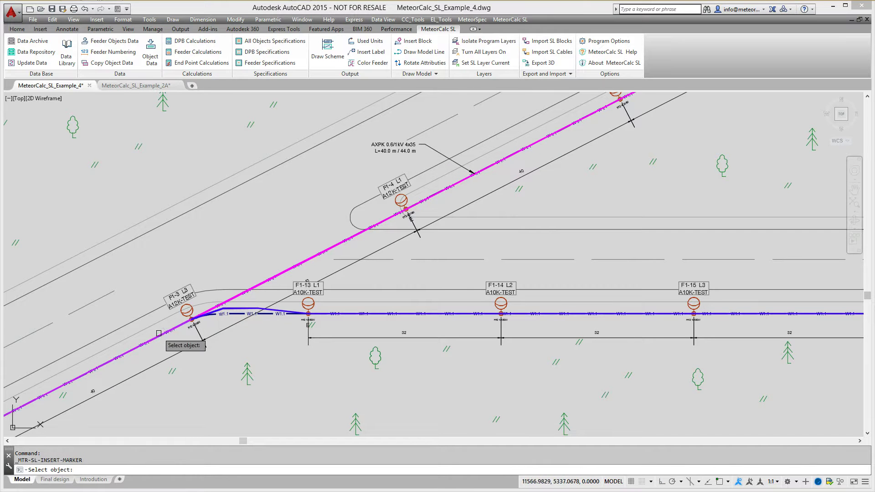
left_click(162, 335)
left_click(90, 312)
scroll(277, 267, "down", 2)
scroll(138, 300, "up", 5)
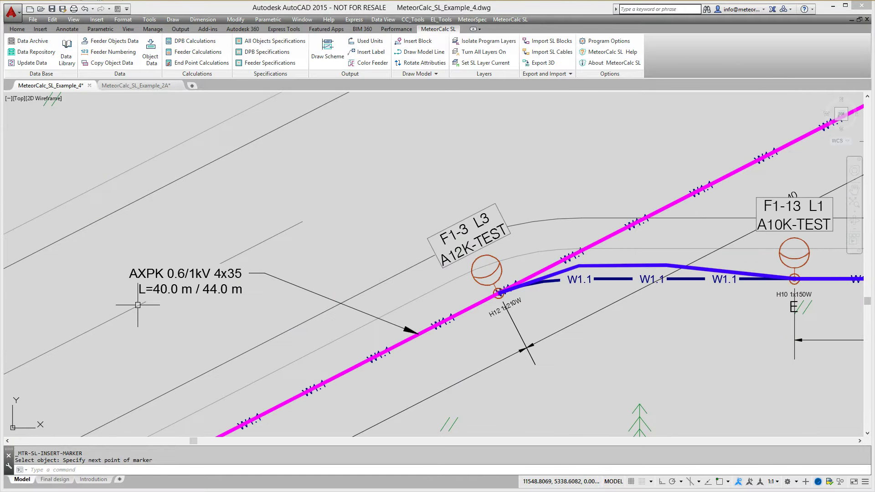